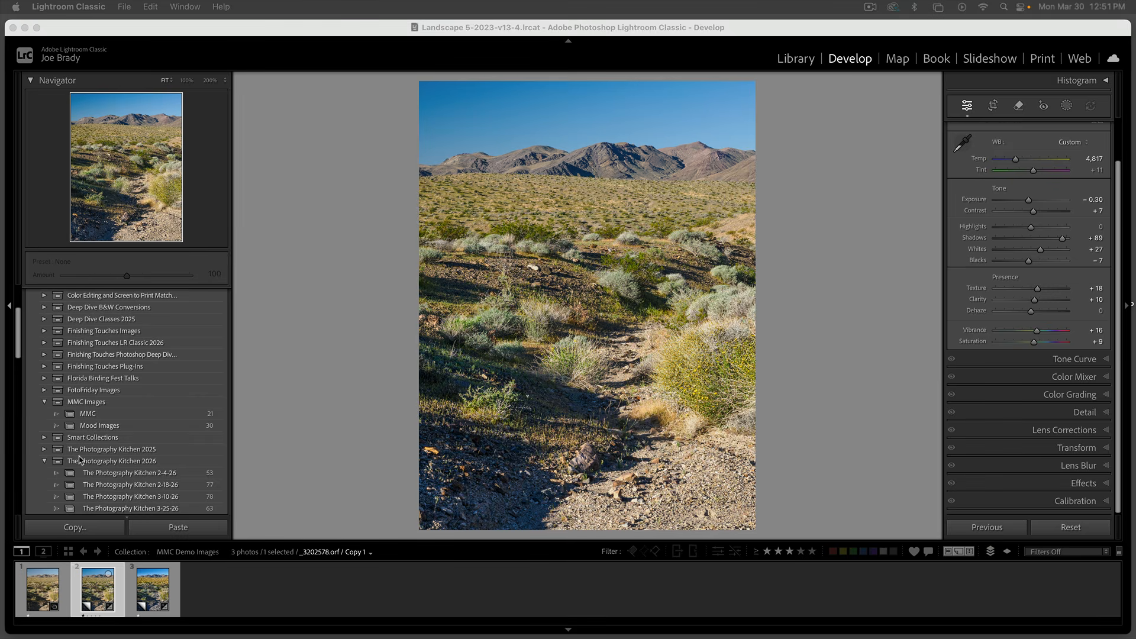
# Compare the unedited desert photo with its first edited copy and create another virtual copy from that edited version.
pyautogui.click(45, 591)
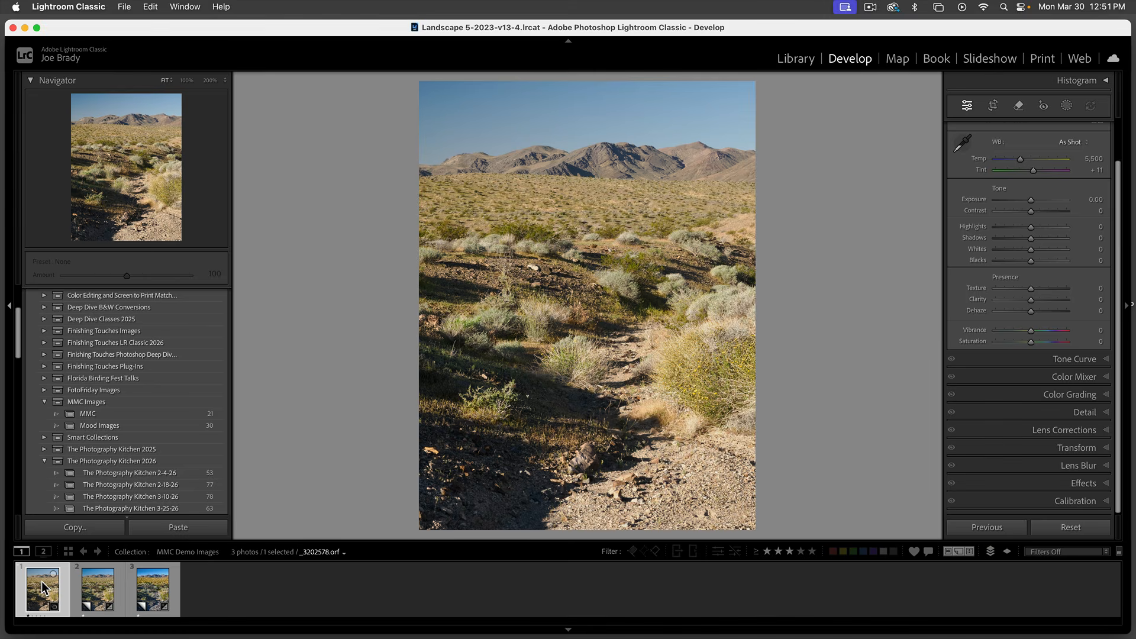
pyautogui.click(97, 590)
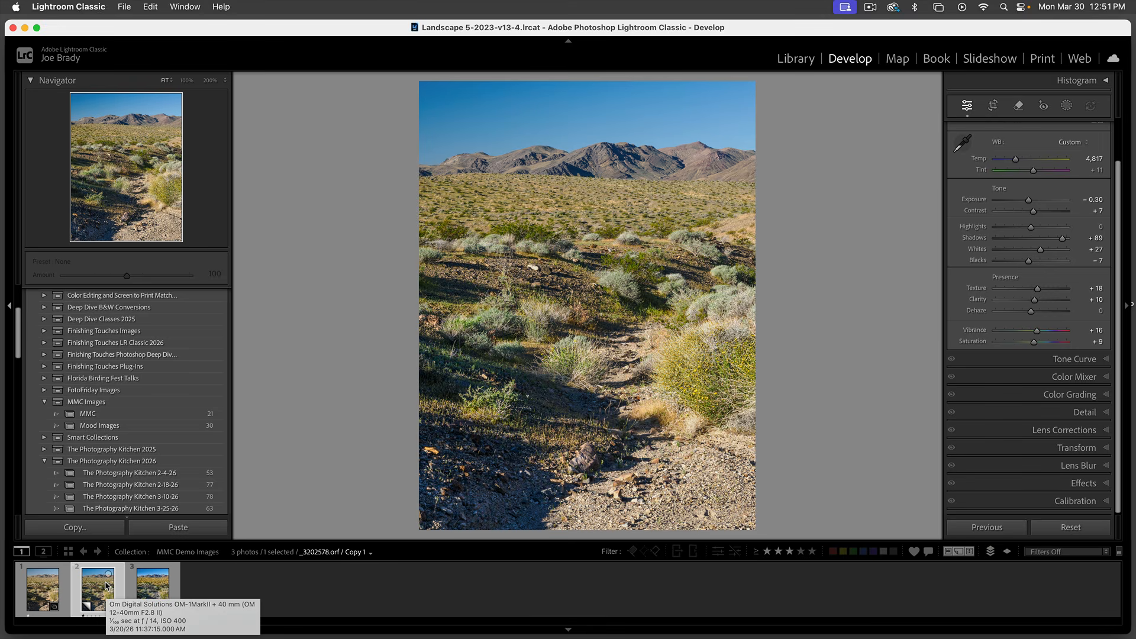
pyautogui.press('super+apostrophe')
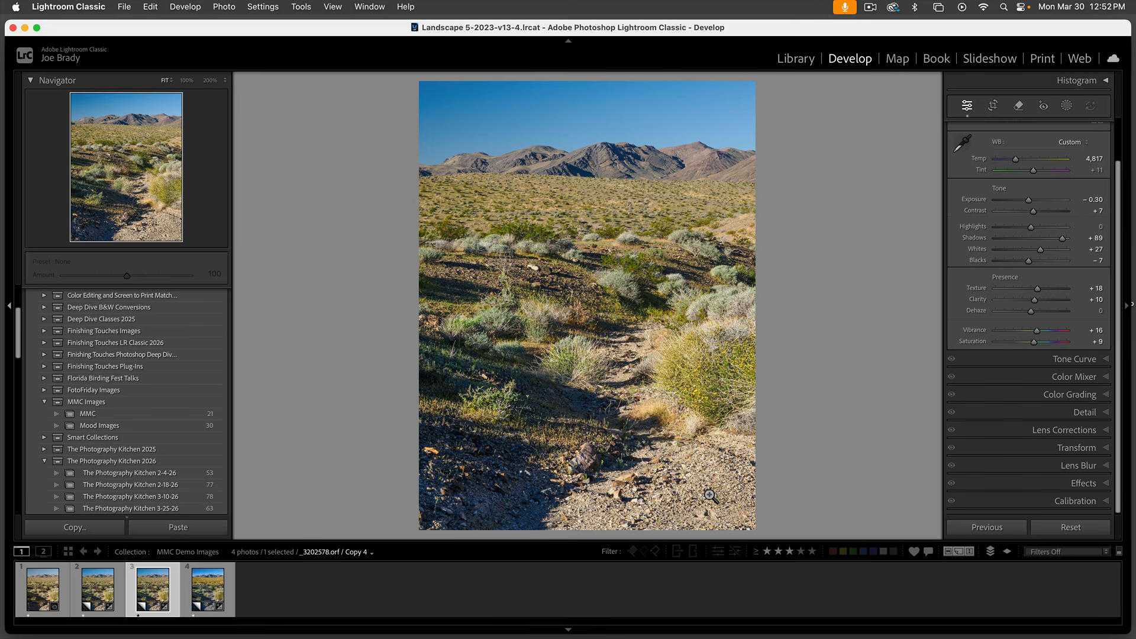
# Try a size 28 brush mask with Auto Mask enabled over the central mountain peak, and undo it.
pyautogui.click(1068, 110)
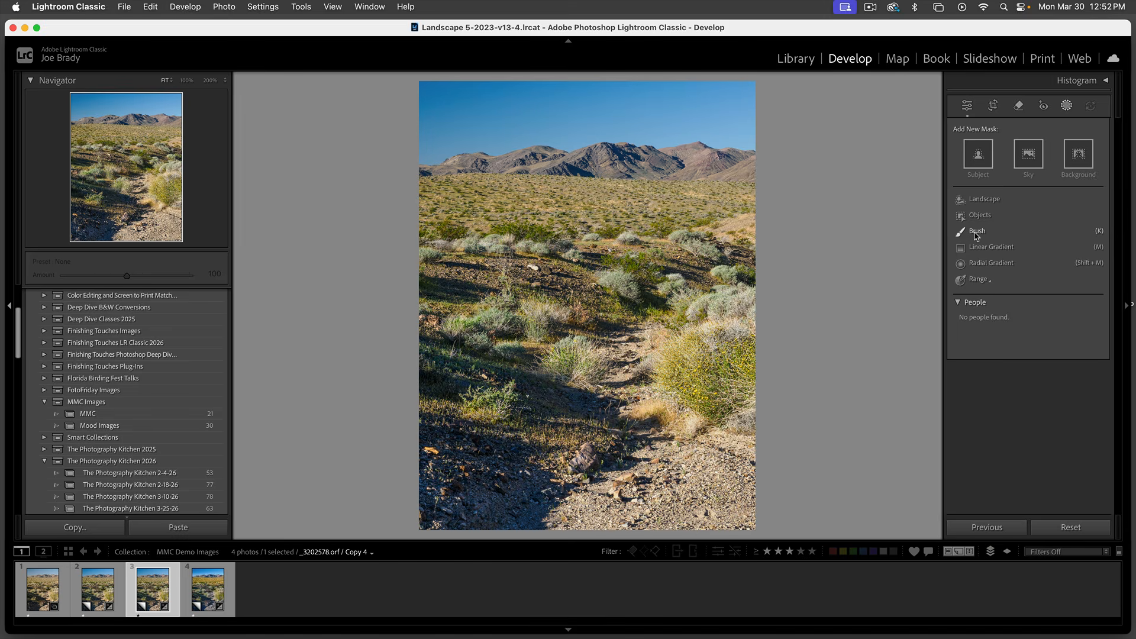
pyautogui.click(977, 231)
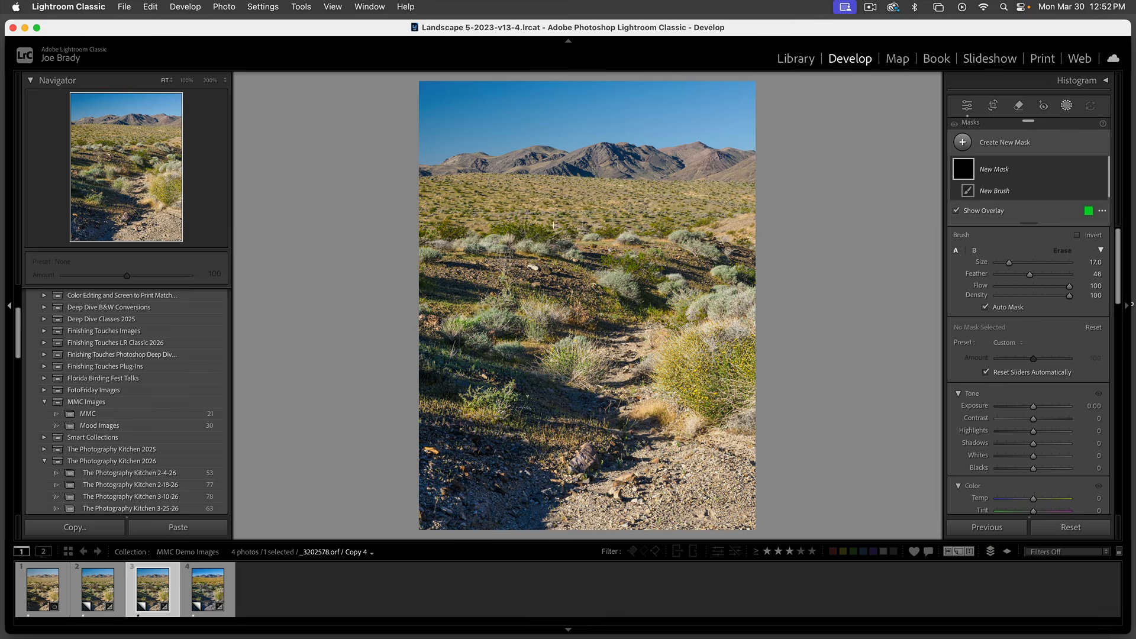
pyautogui.scroll(5, 555, 209)
pyautogui.moveTo(603, 153); pyautogui.dragTo(615, 159)
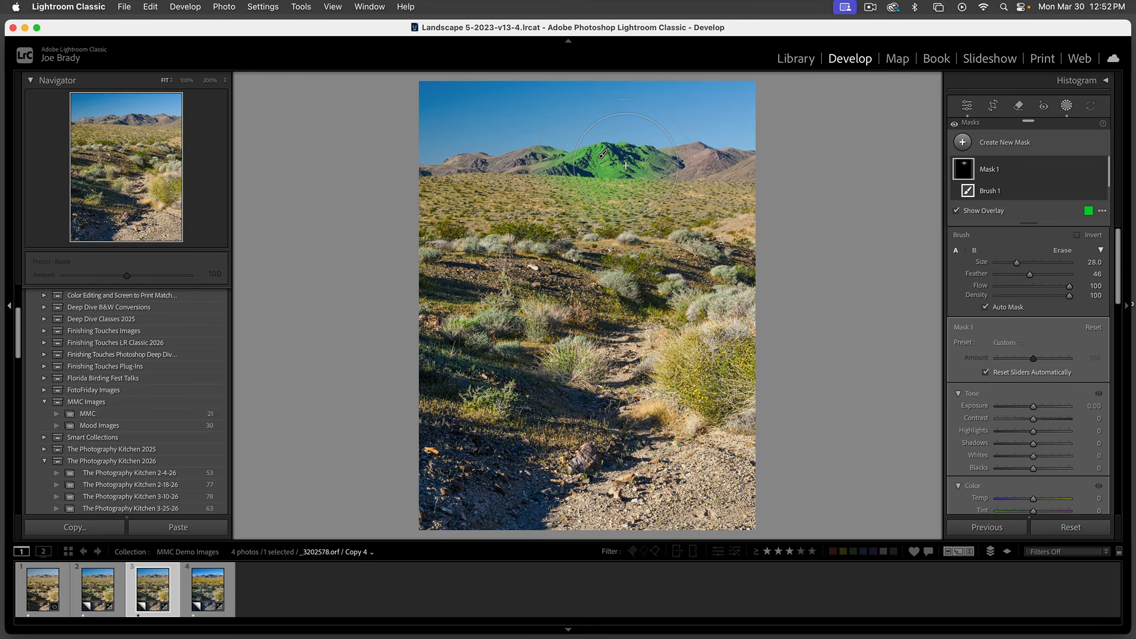
pyautogui.press('super+z')
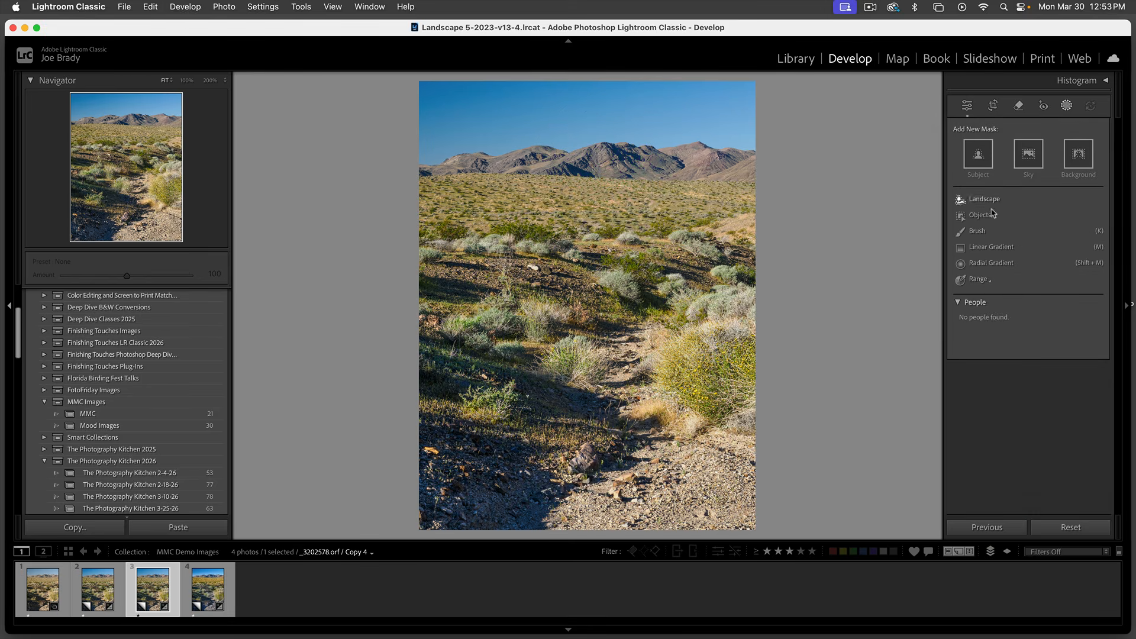
# Try the same brush mask over the central peak with Auto Mask disabled, and undo it.
pyautogui.click(978, 231)
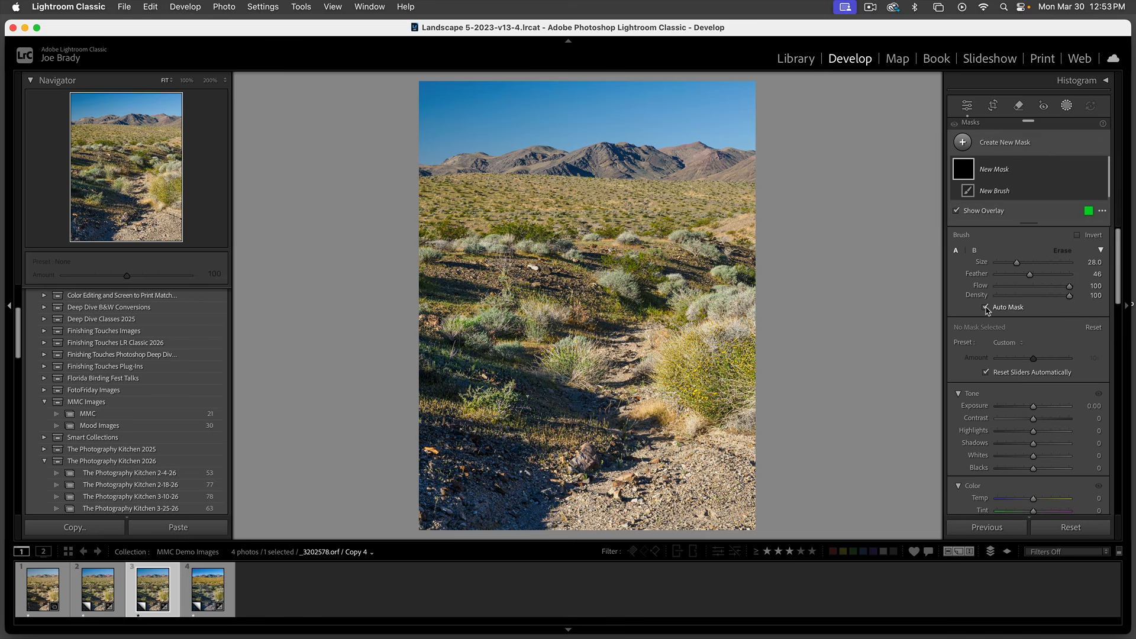
pyautogui.click(613, 152)
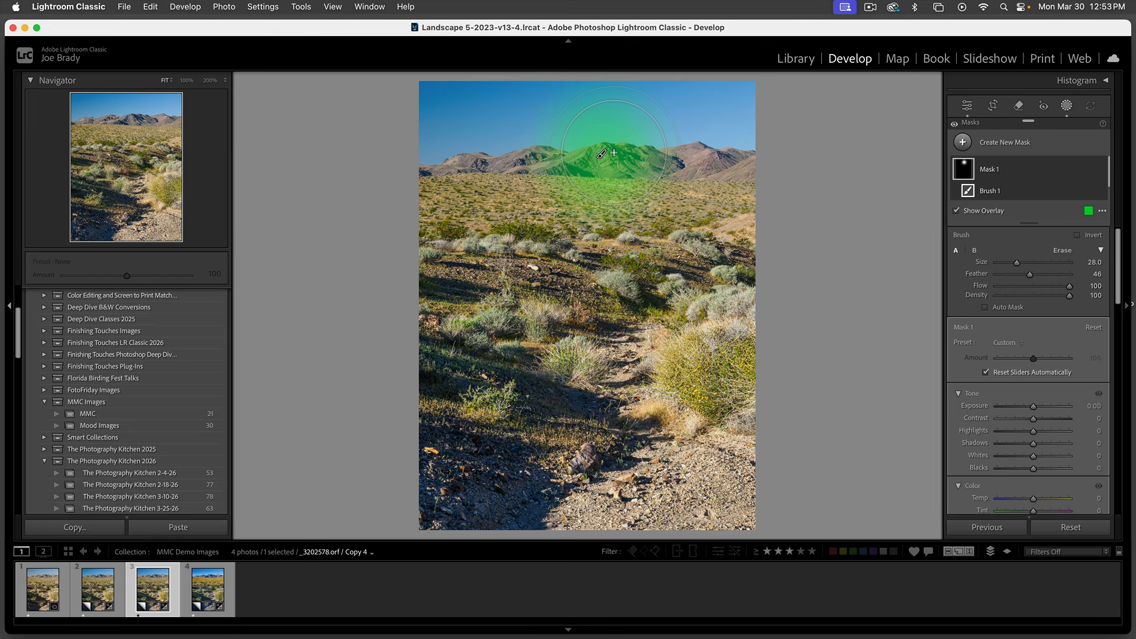
pyautogui.press('super+z')
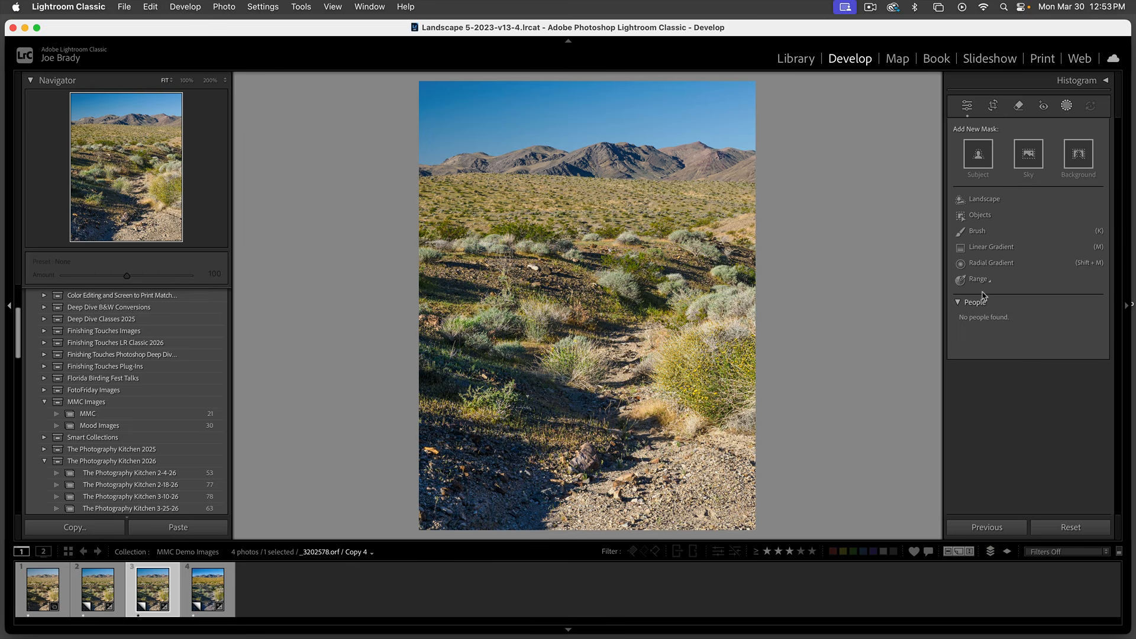
# Paint a new brush mask with Auto Mask enabled over the gravel path and the shaded foreground up to the near shrubs.
pyautogui.click(975, 231)
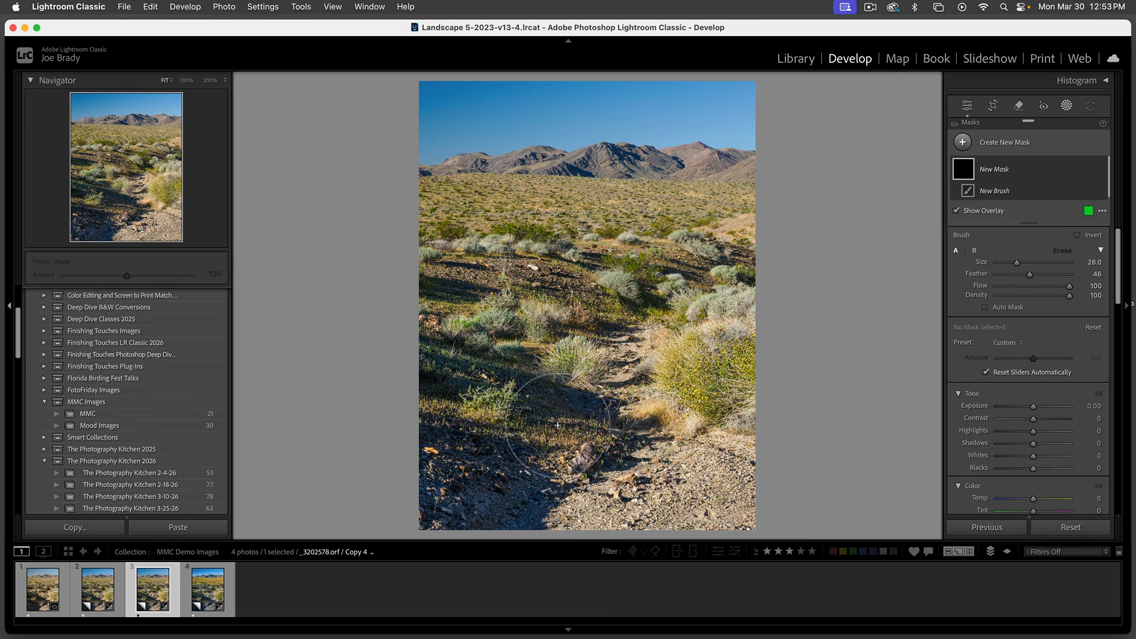
pyautogui.moveTo(722, 521)
pyautogui.mouseDown()
pyautogui.moveTo(698, 485)
pyautogui.moveTo(615, 467)
pyautogui.moveTo(549, 500)
pyautogui.moveTo(468, 473)
pyautogui.moveTo(491, 468)
pyautogui.mouseUp()
pyautogui.press('a')
pyautogui.moveTo(619, 464)
pyautogui.mouseDown()
pyautogui.moveTo(583, 396)
pyautogui.moveTo(618, 313)
pyautogui.moveTo(628, 343)
pyautogui.moveTo(598, 272)
pyautogui.moveTo(532, 260)
pyautogui.moveTo(425, 294)
pyautogui.mouseUp()
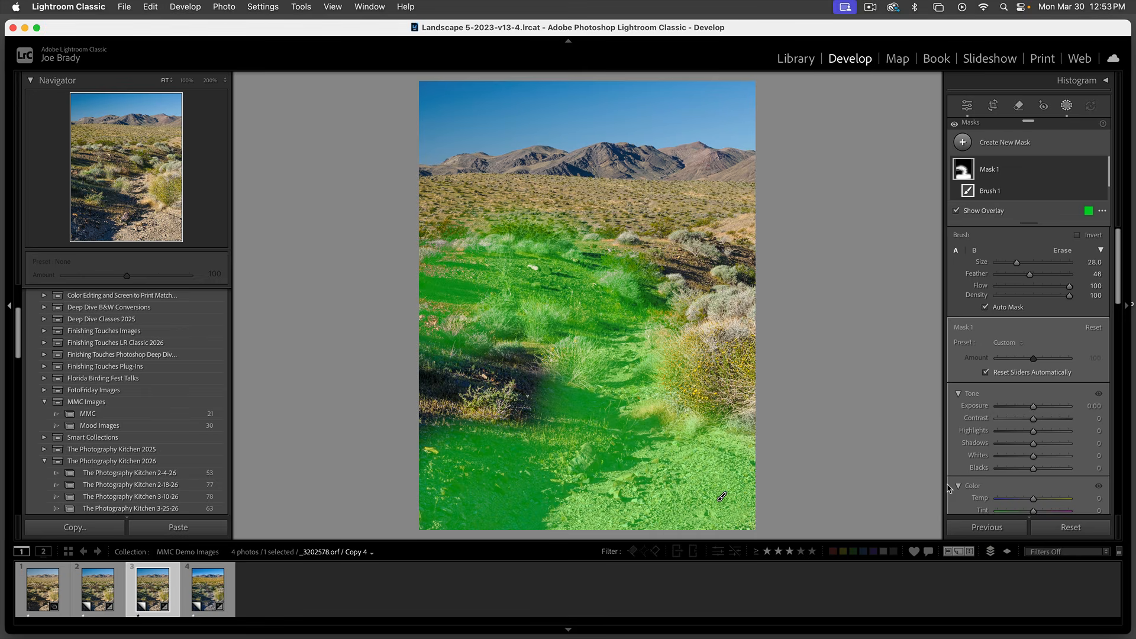
# Cool and tone down the masked foreground with Temp at -22 and Whites at -15, with the mask overlay hidden.
pyautogui.scroll(-3, 1024, 484)
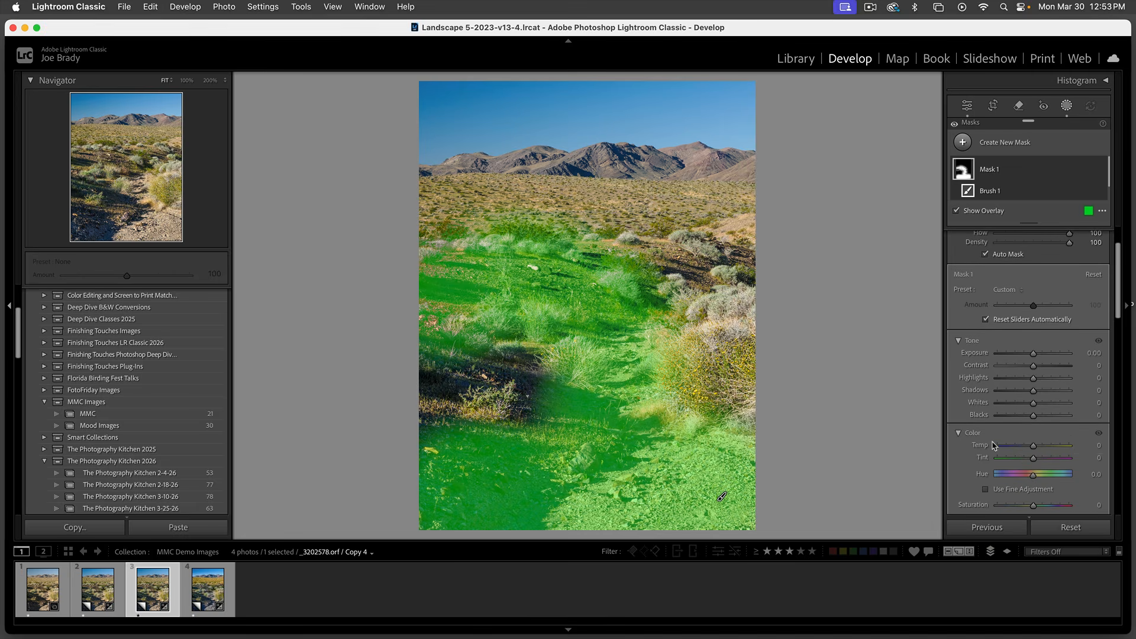
pyautogui.press('o')
pyautogui.moveTo(1034, 448); pyautogui.dragTo(1026, 448)
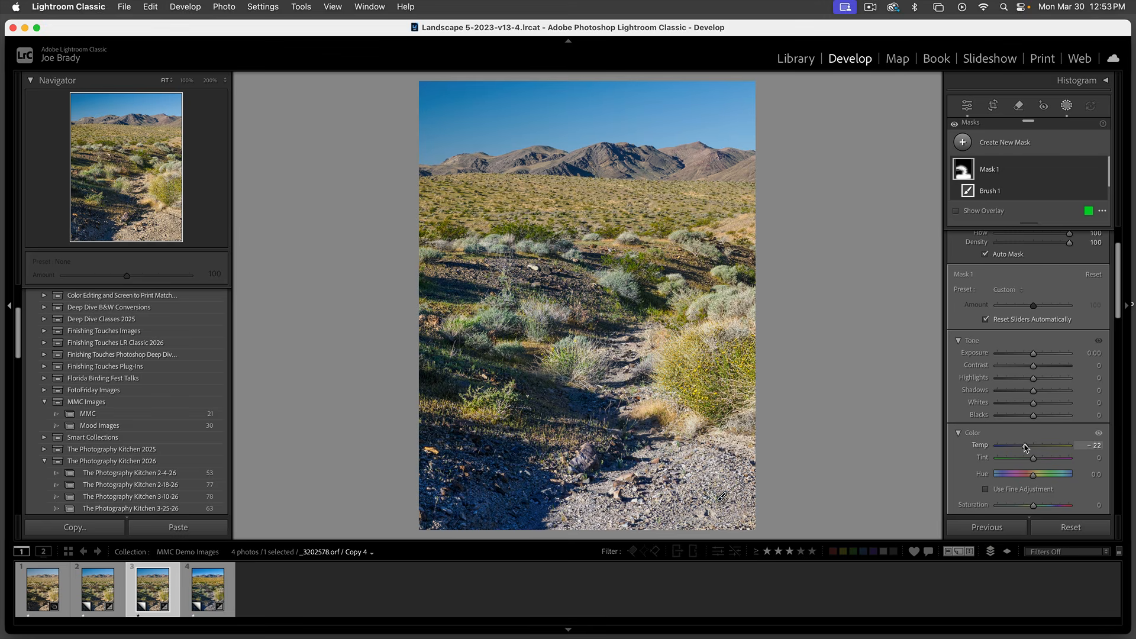
pyautogui.moveTo(1024, 444); pyautogui.dragTo(1024, 444)
pyautogui.moveTo(1031, 404); pyautogui.dragTo(1025, 404)
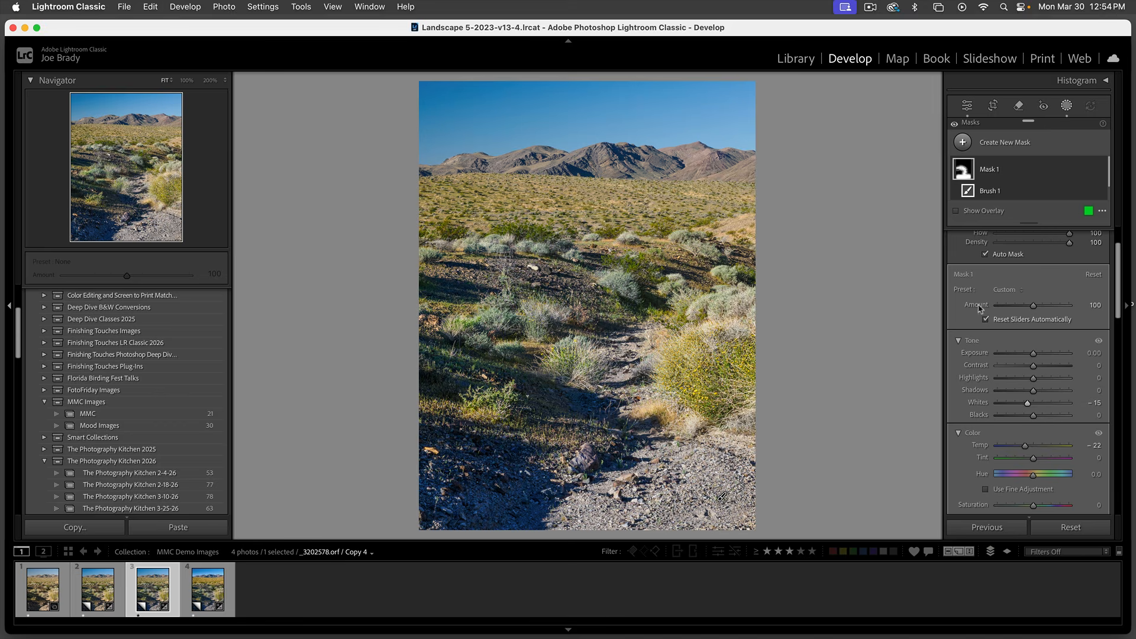
# Compare the photo with the foreground mask's adjustments switched off and on.
pyautogui.moveTo(967, 174)
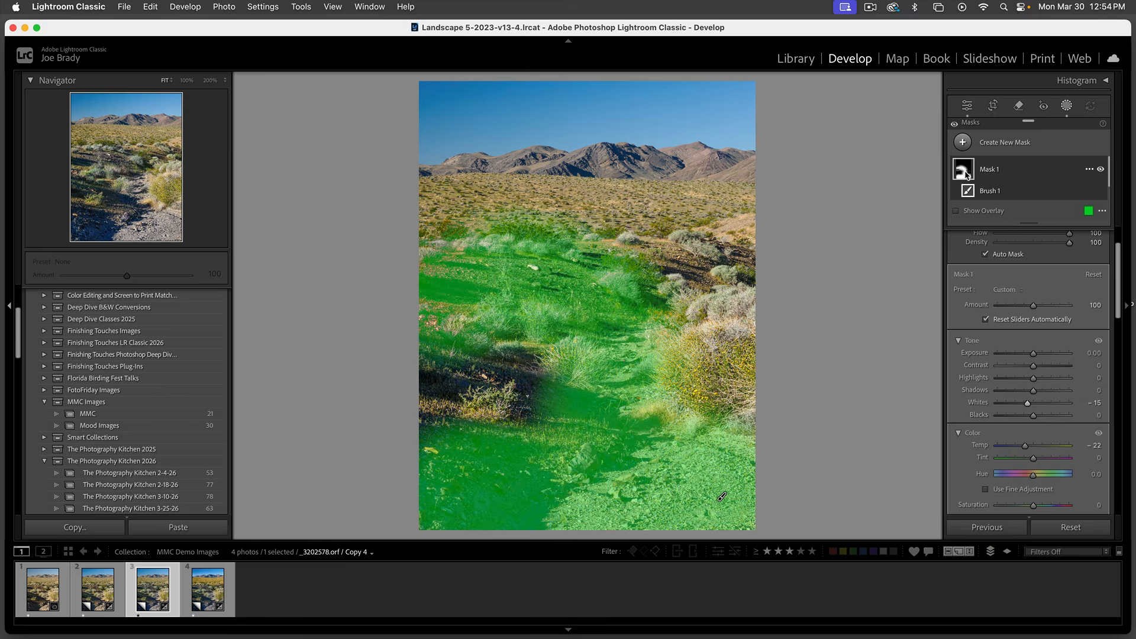
pyautogui.click(1101, 171)
pyautogui.click(1101, 171)
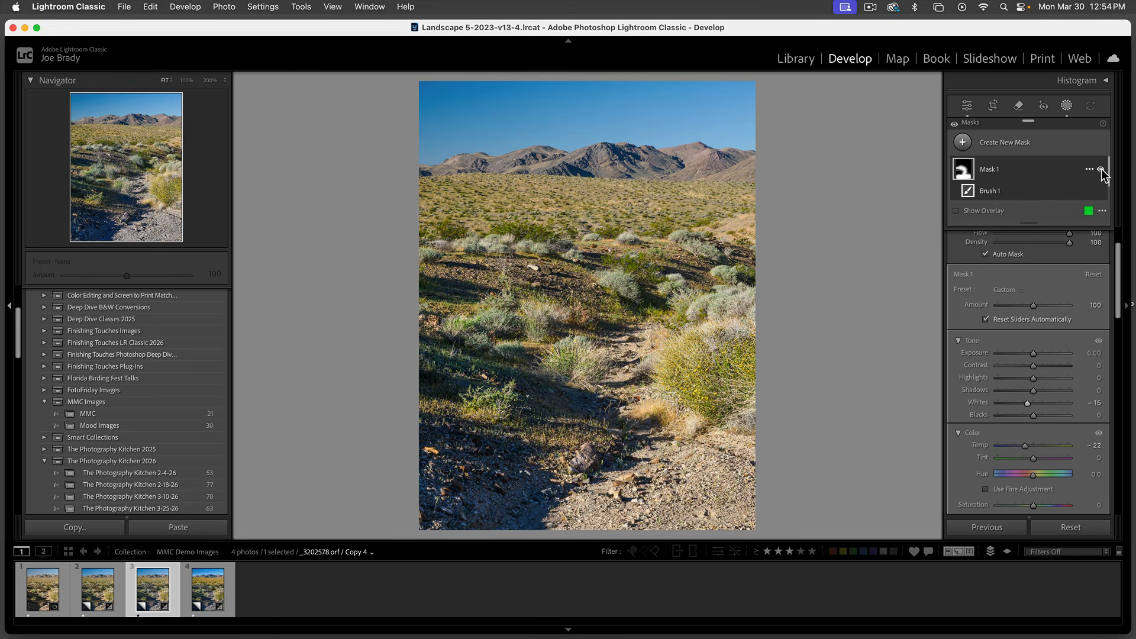
pyautogui.click(1101, 171)
pyautogui.click(1102, 171)
pyautogui.click(1102, 171)
pyautogui.click(1102, 171)
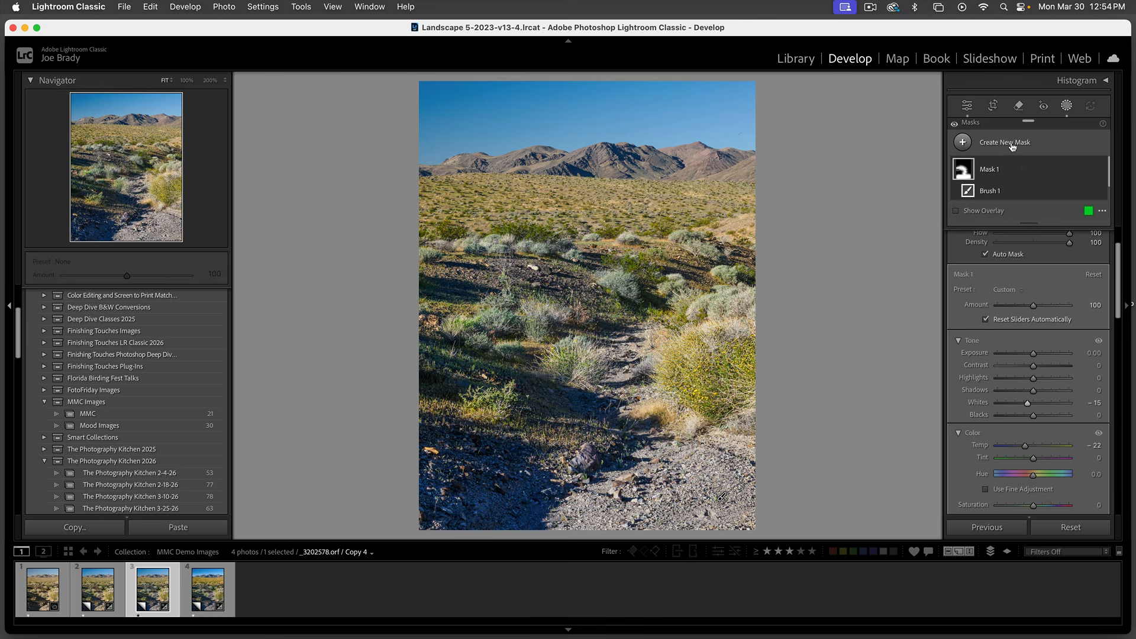
# Paint a second Auto Mask brush mask over the whole mountain range and erase its spill onto the desert floor.
pyautogui.click(1014, 145)
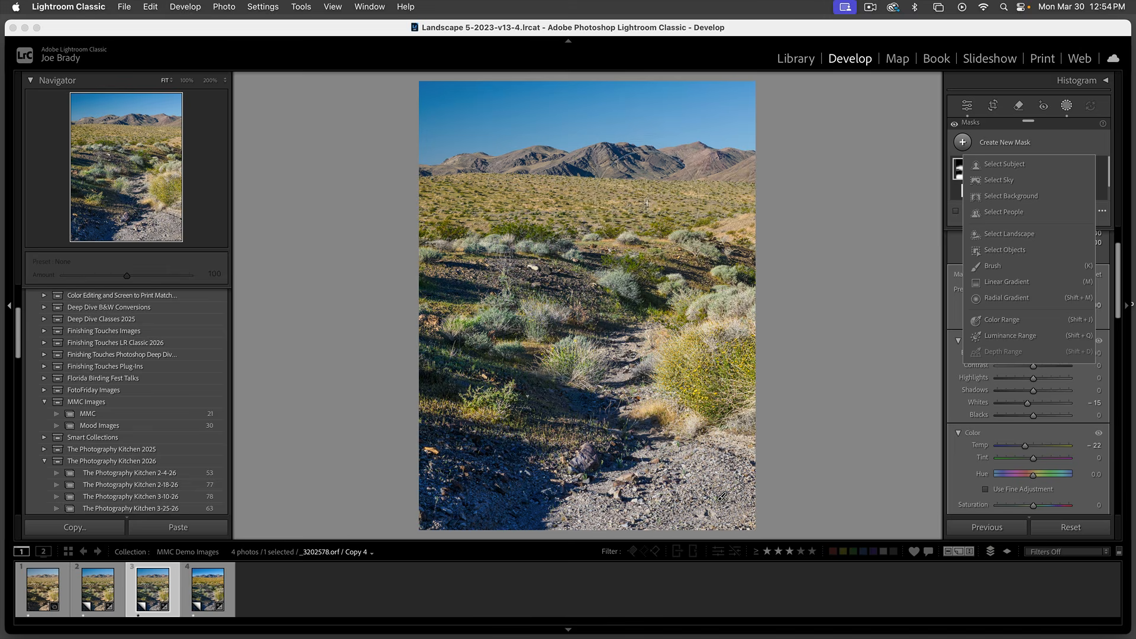
pyautogui.click(997, 267)
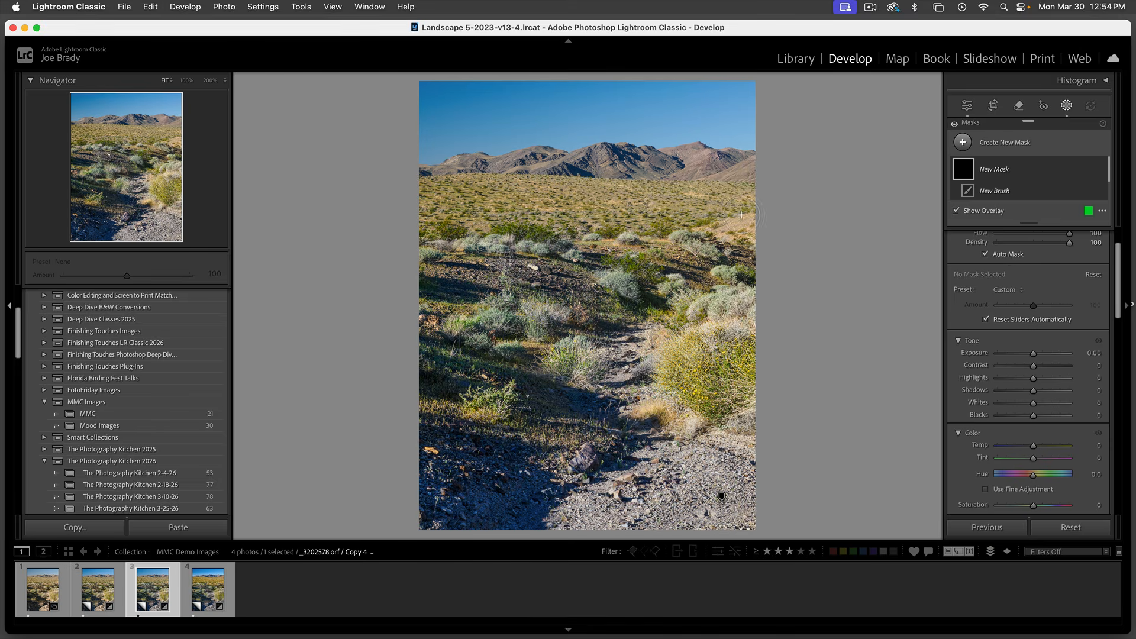
pyautogui.moveTo(729, 155)
pyautogui.mouseDown()
pyautogui.moveTo(422, 171)
pyautogui.moveTo(537, 165)
pyautogui.moveTo(668, 178)
pyautogui.moveTo(728, 161)
pyautogui.mouseUp()
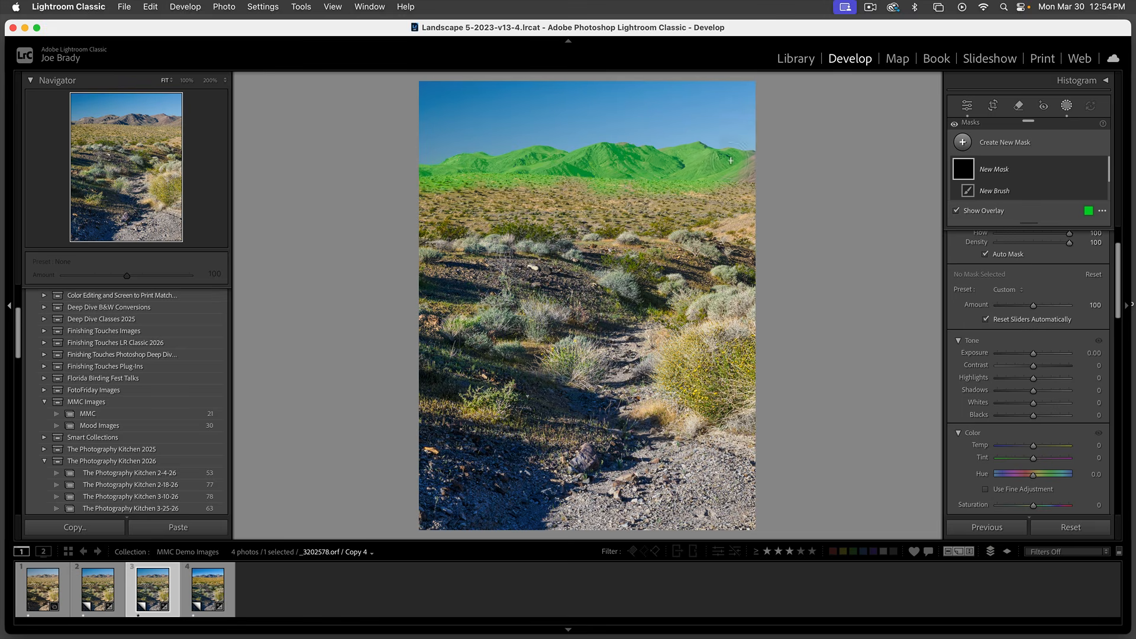
pyautogui.moveTo(642, 157); pyautogui.dragTo(621, 148)
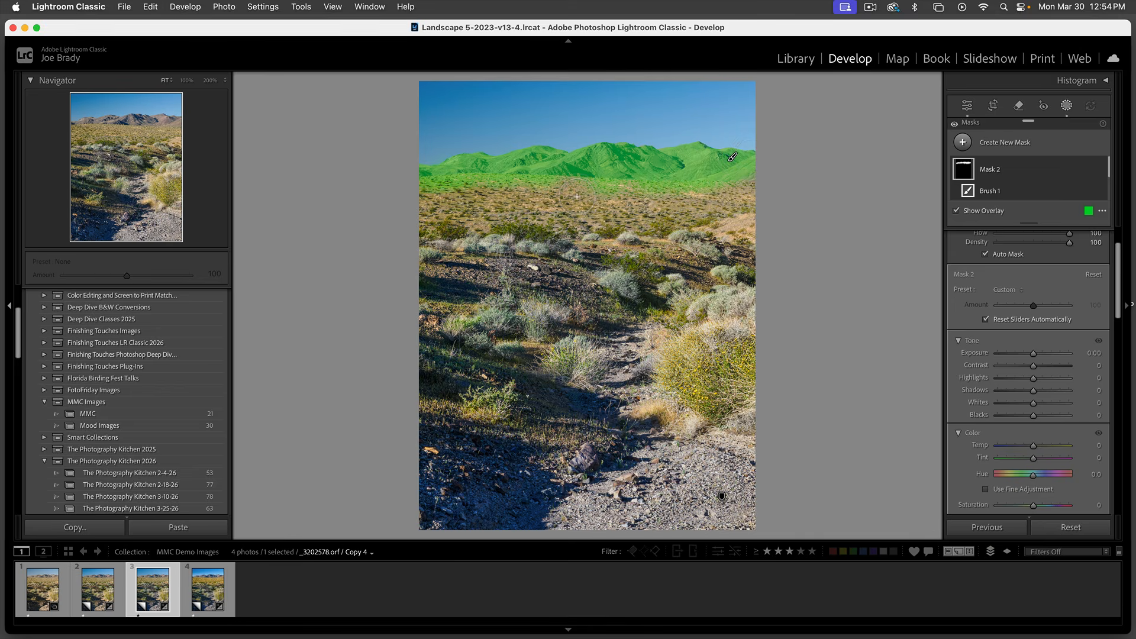
pyautogui.press('alt')
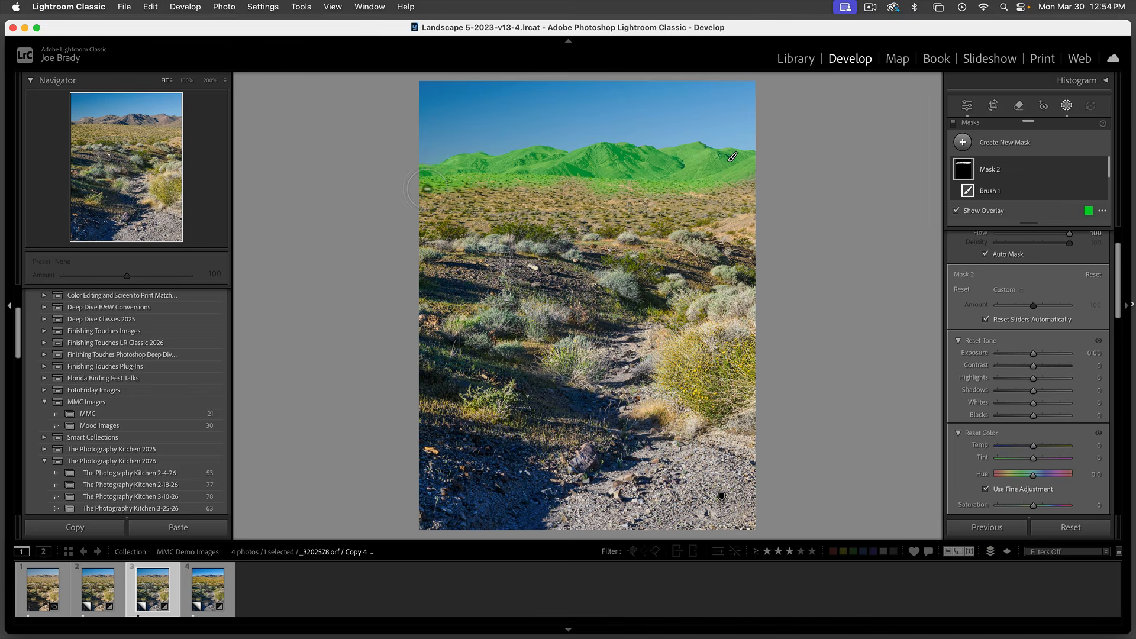
pyautogui.moveTo(439, 187)
pyautogui.mouseDown()
pyautogui.moveTo(685, 200)
pyautogui.moveTo(766, 173)
pyautogui.moveTo(652, 198)
pyautogui.moveTo(405, 189)
pyautogui.mouseUp()
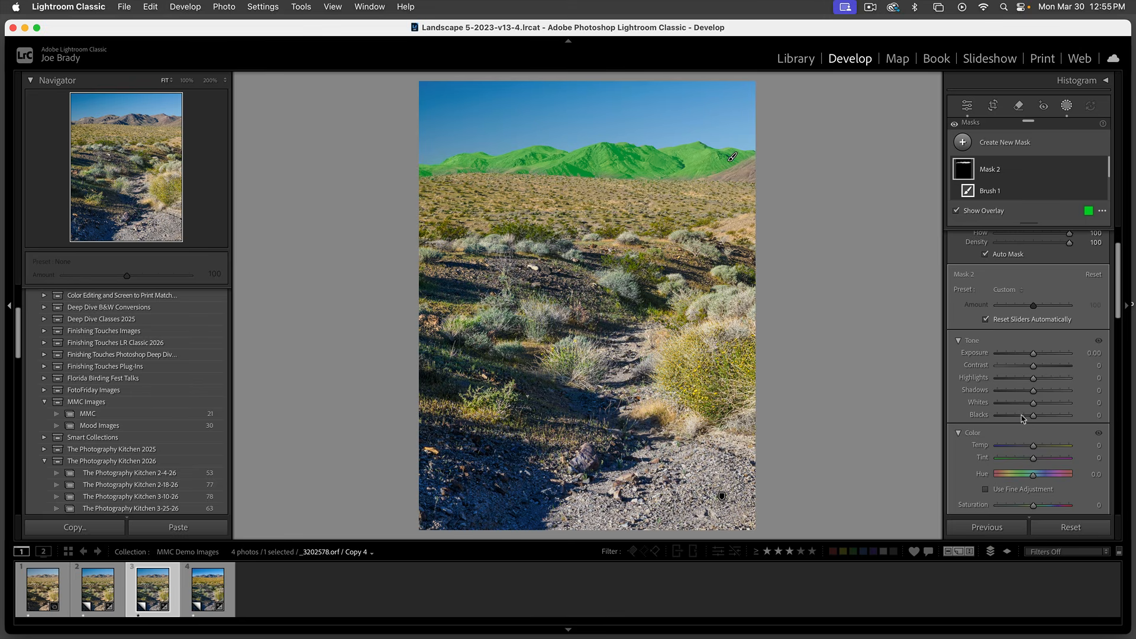
# Set the mountain mask's Temp to -20, Blacks to -9 and Contrast to 10, with the overlay hidden.
pyautogui.press('o')
pyautogui.moveTo(1034, 448); pyautogui.dragTo(1026, 448)
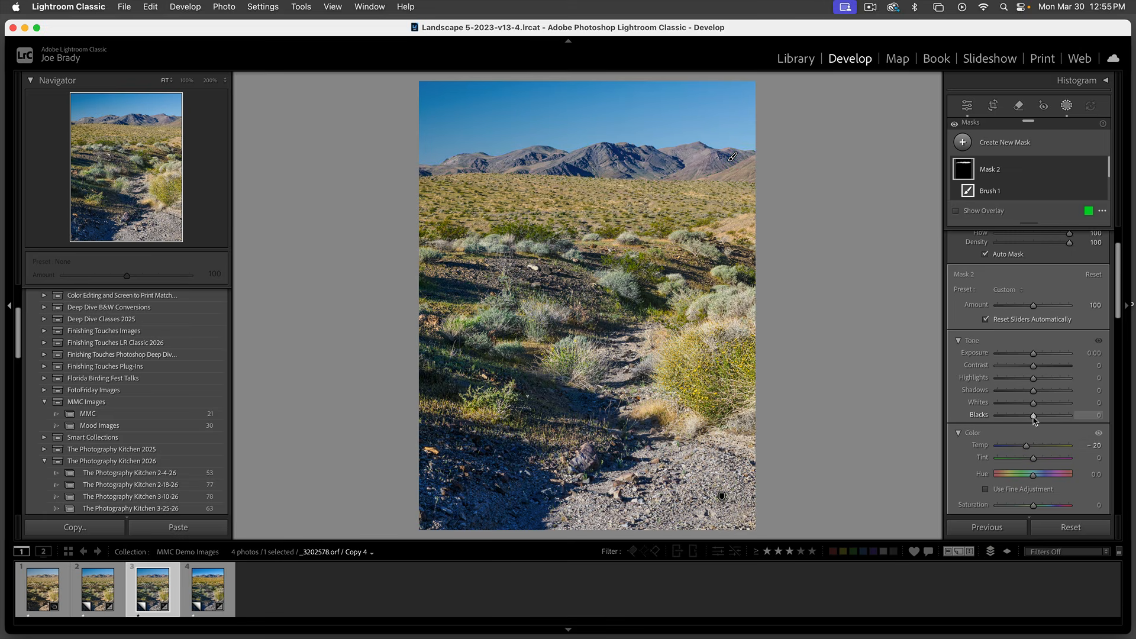
pyautogui.moveTo(1033, 417); pyautogui.dragTo(1030, 418)
pyautogui.moveTo(1033, 366); pyautogui.dragTo(1039, 365)
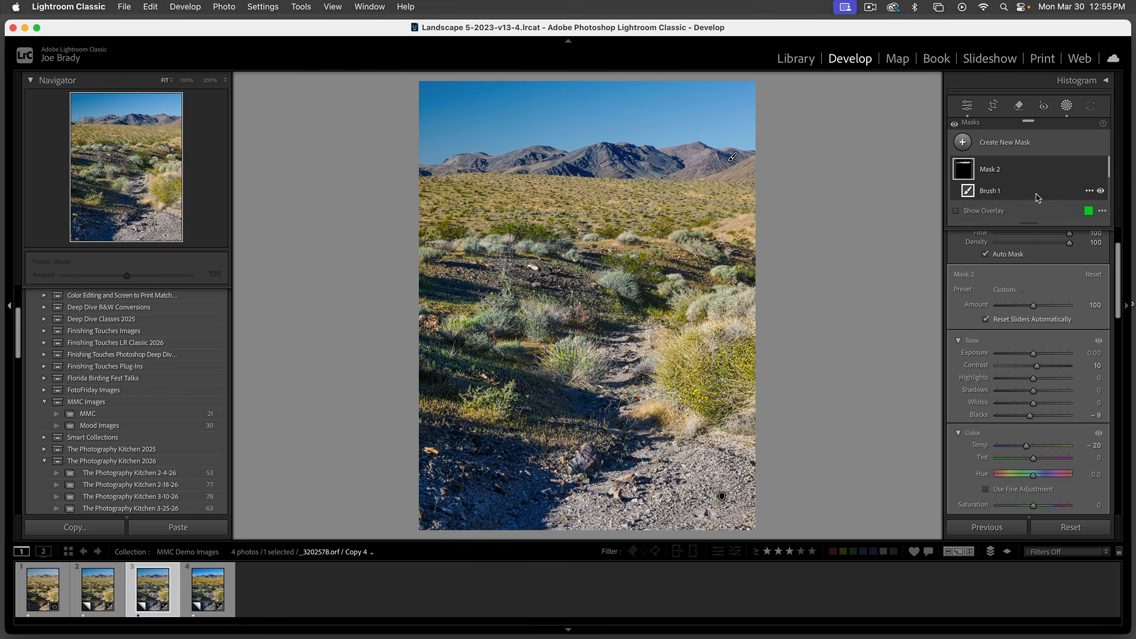
# Compare the photo with the mountain mask's adjustments switched off and on.
pyautogui.click(1101, 171)
pyautogui.click(1102, 170)
pyautogui.click(1102, 171)
pyautogui.click(1103, 171)
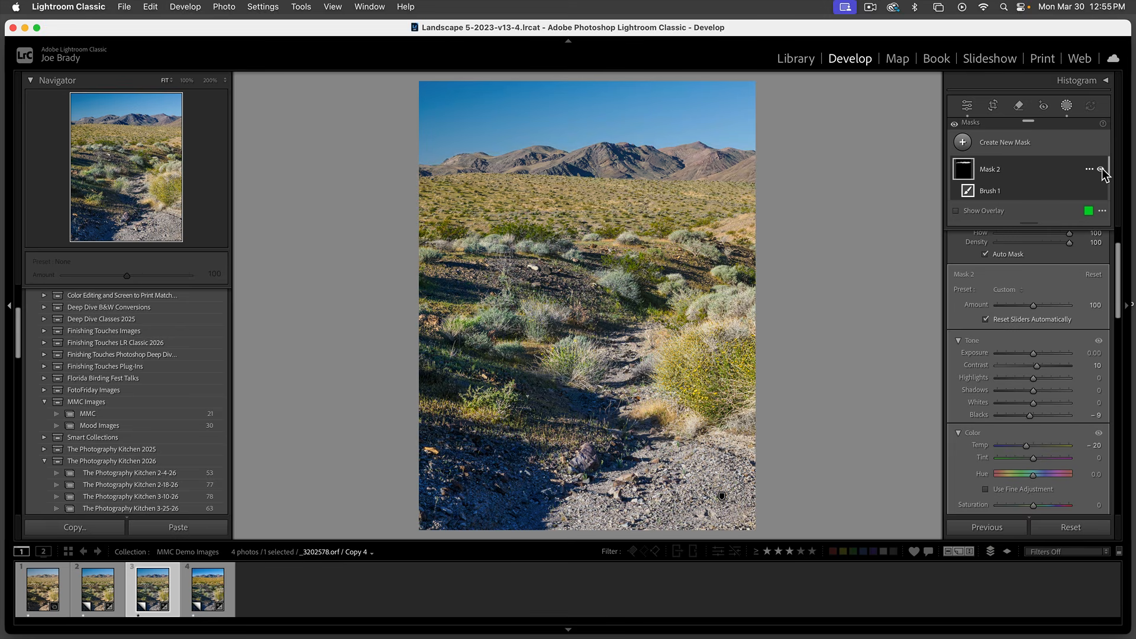
pyautogui.click(1102, 171)
pyautogui.click(1102, 171)
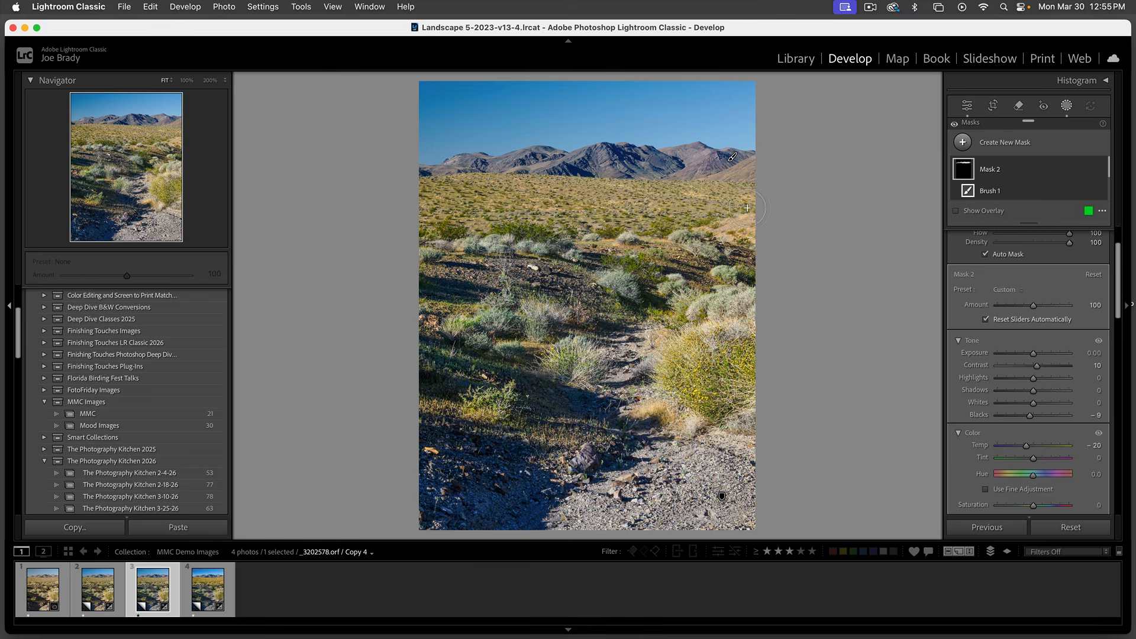
# Paint a third brush mask over the sunlit desert plain between the mountains and the nearer shrubs.
pyautogui.press('k')
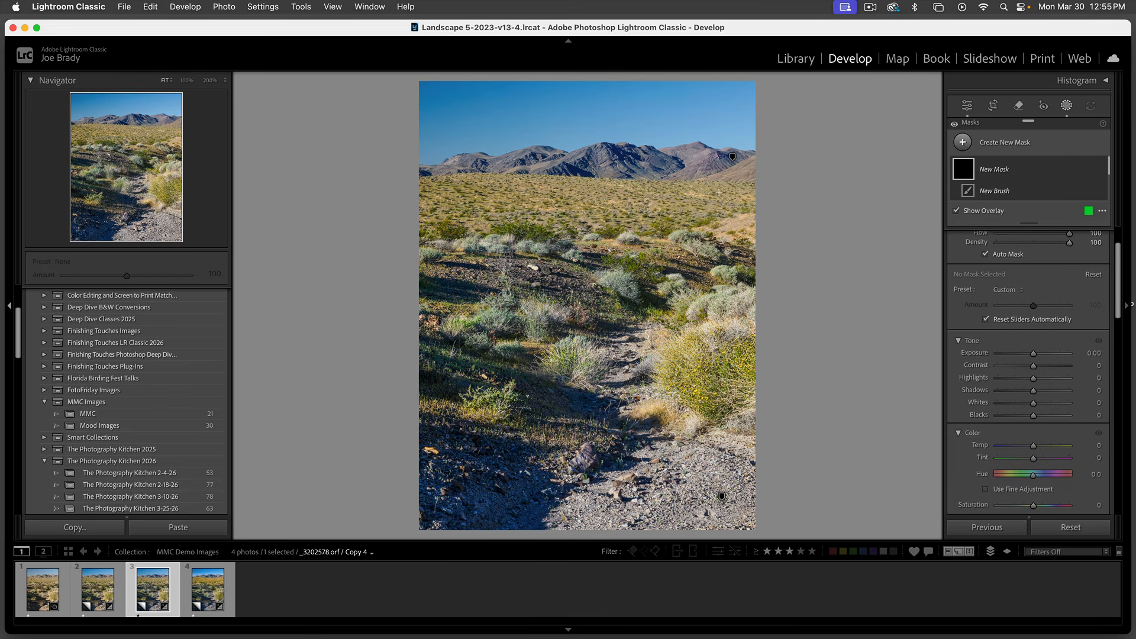
pyautogui.moveTo(750, 179)
pyautogui.mouseDown()
pyautogui.moveTo(652, 209)
pyautogui.moveTo(558, 205)
pyautogui.moveTo(665, 209)
pyautogui.mouseUp()
pyautogui.moveTo(548, 198)
pyautogui.mouseDown()
pyautogui.moveTo(426, 203)
pyautogui.moveTo(462, 228)
pyautogui.moveTo(562, 221)
pyautogui.moveTo(621, 236)
pyautogui.moveTo(725, 236)
pyautogui.moveTo(750, 216)
pyautogui.mouseUp()
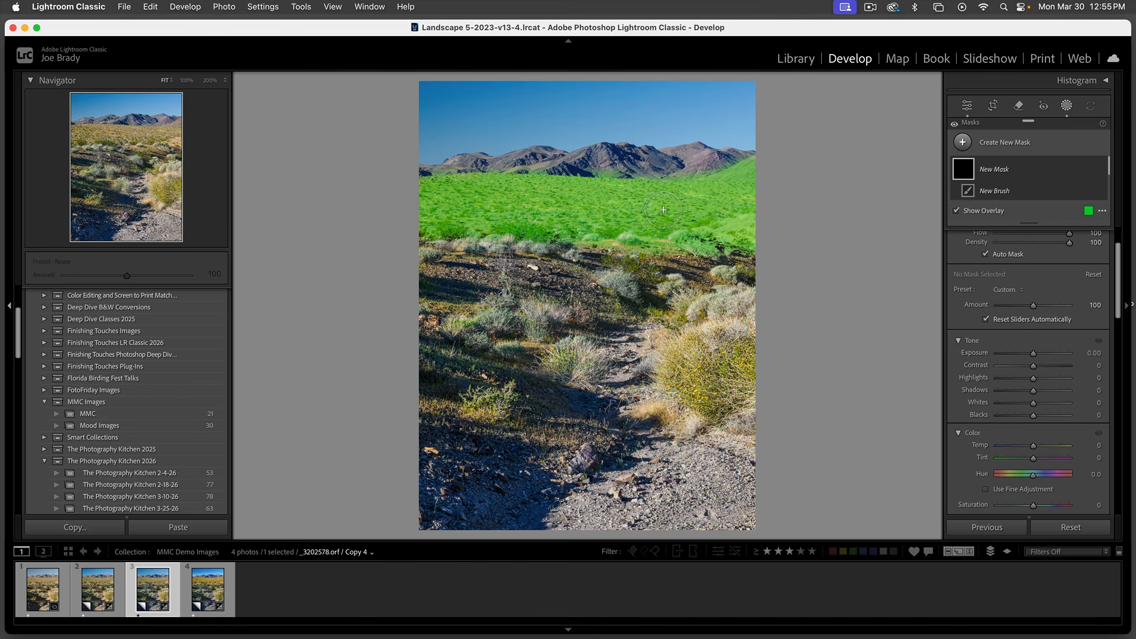
pyautogui.moveTo(456, 206); pyautogui.dragTo(456, 207)
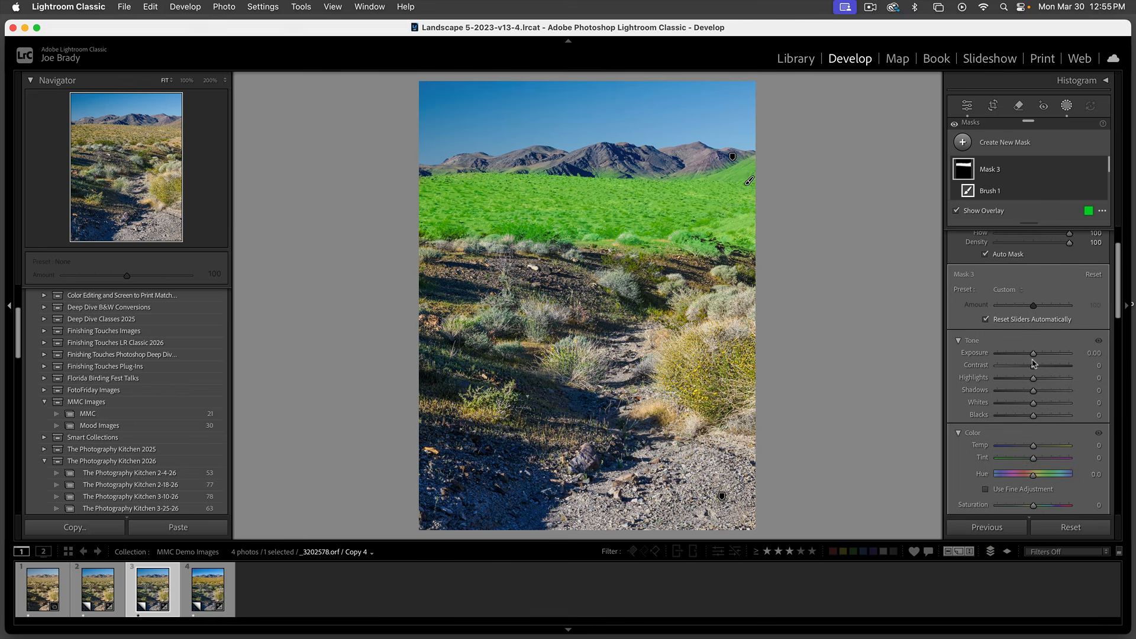
# Set the plain mask's Contrast to 39, Exposure to 0.18 and Temp to 6, and shift Tint slightly toward magenta.
pyautogui.moveTo(1033, 366); pyautogui.dragTo(1048, 368)
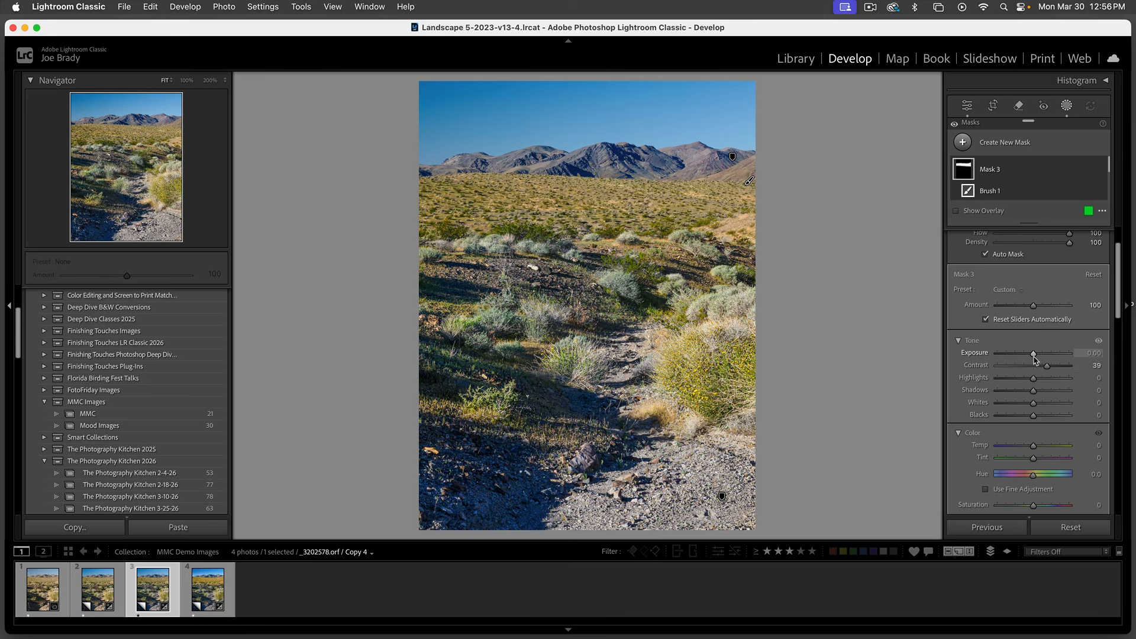
pyautogui.moveTo(1033, 354); pyautogui.dragTo(1036, 358)
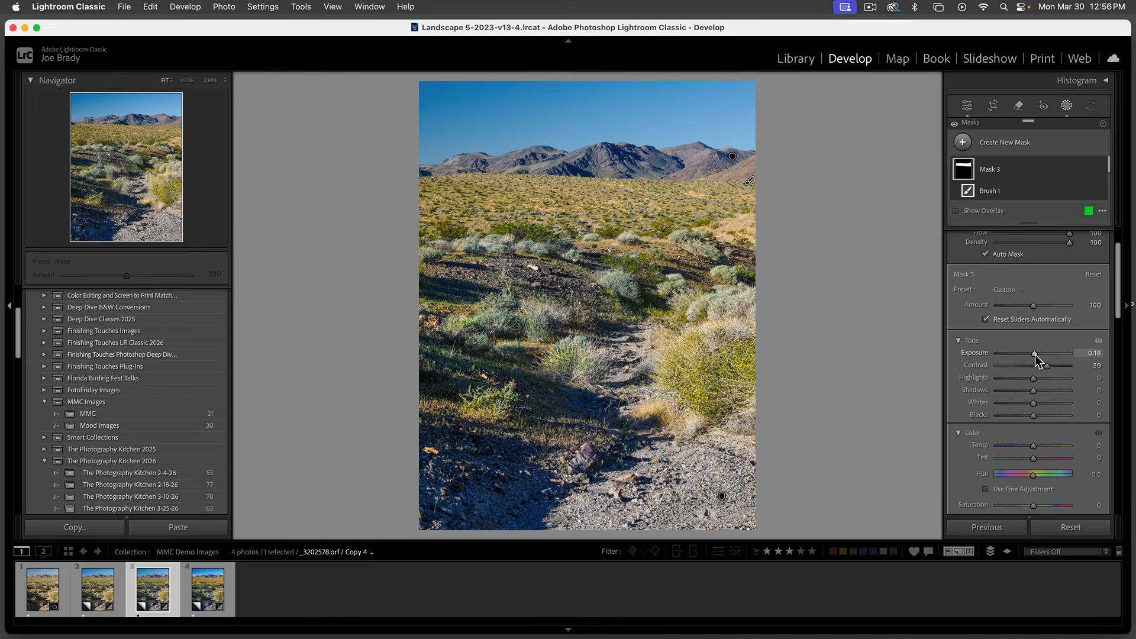
pyautogui.moveTo(1035, 448); pyautogui.dragTo(1036, 449)
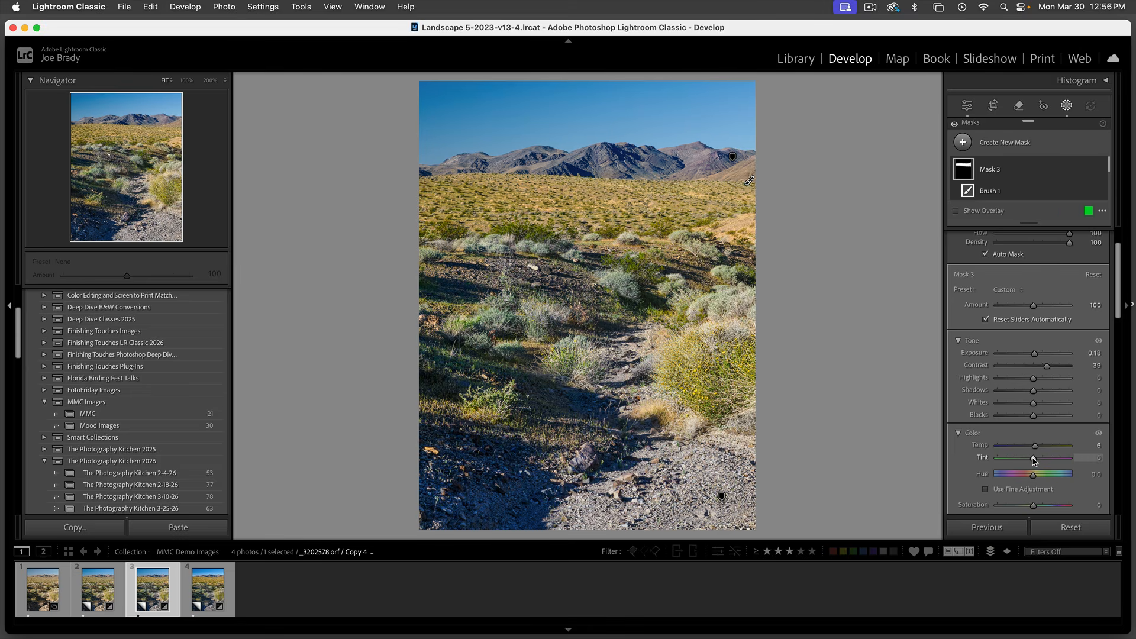
pyautogui.moveTo(1034, 461)
pyautogui.mouseDown()
pyautogui.moveTo(1047, 460)
pyautogui.moveTo(1024, 459)
pyautogui.moveTo(1037, 464)
pyautogui.mouseUp()
# Compare the photo with all masks switched off and on, and close the masking tool.
pyautogui.click(955, 125)
pyautogui.click(955, 125)
pyautogui.click(956, 126)
pyautogui.click(955, 126)
pyautogui.press('k')
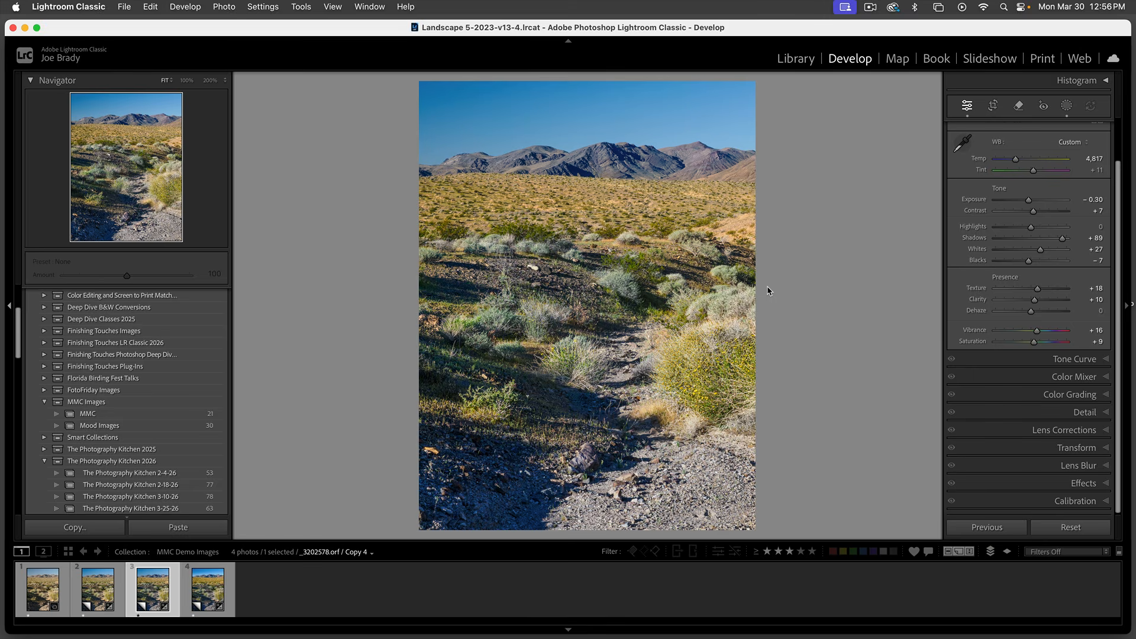
# Add a sky selection mask, set its Temp to -18, and close the masking tool.
pyautogui.click(1066, 106)
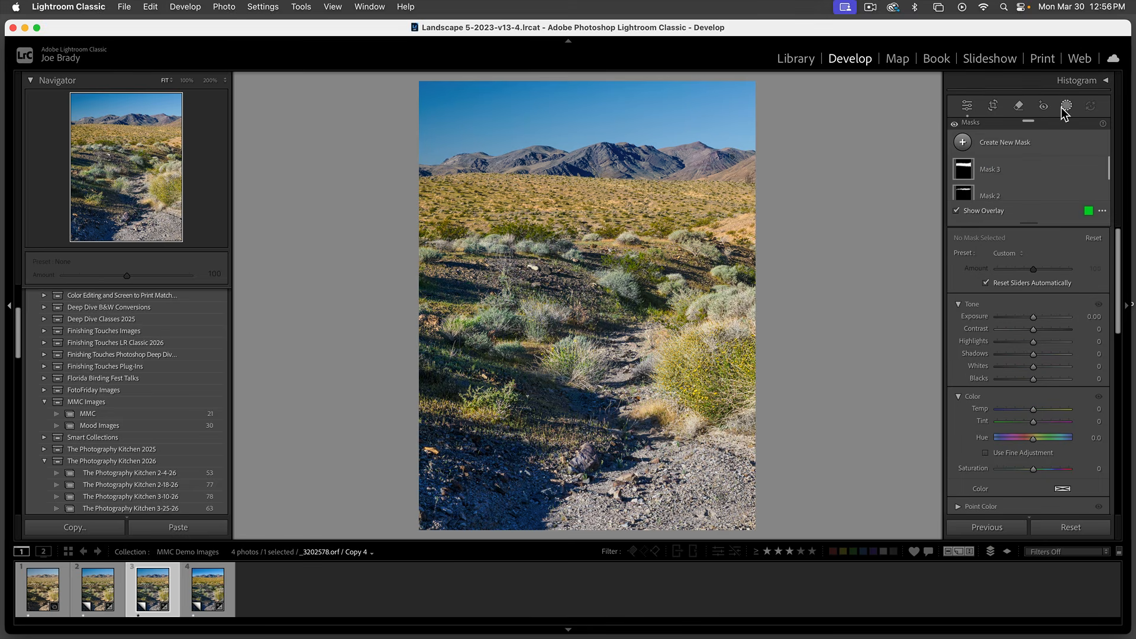
pyautogui.click(1013, 143)
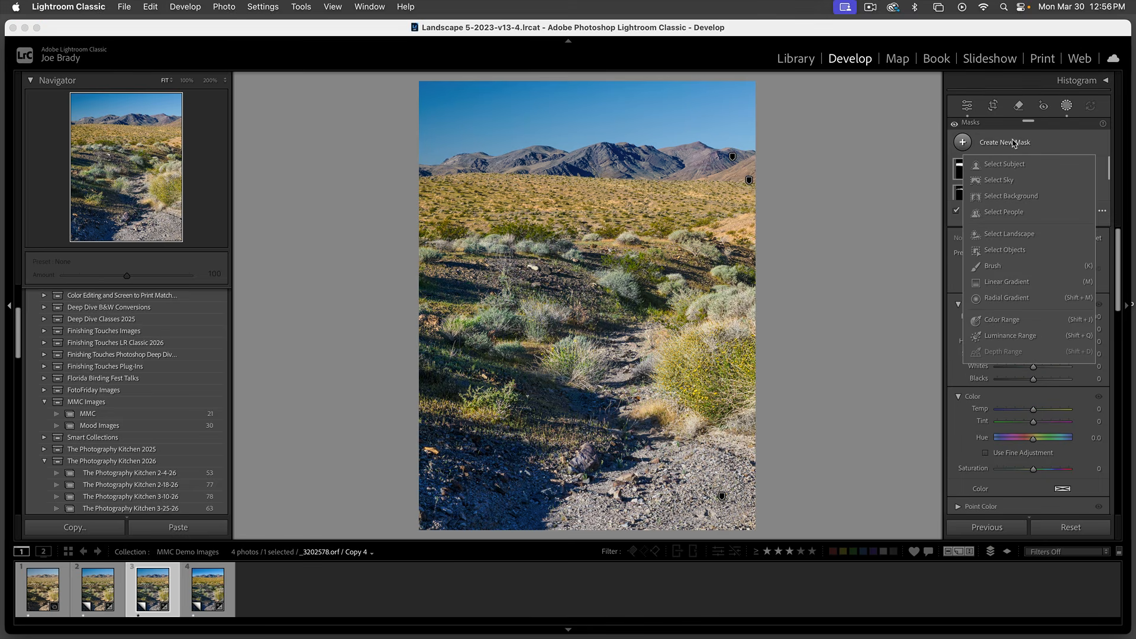
pyautogui.click(1007, 181)
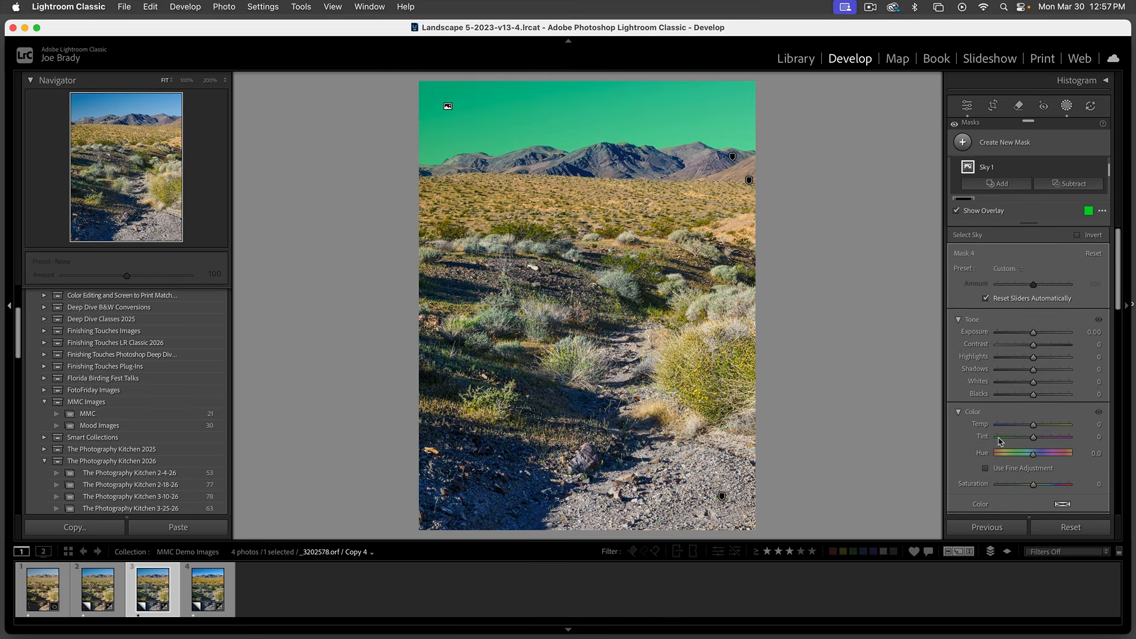
pyautogui.moveTo(1034, 427); pyautogui.dragTo(1028, 427)
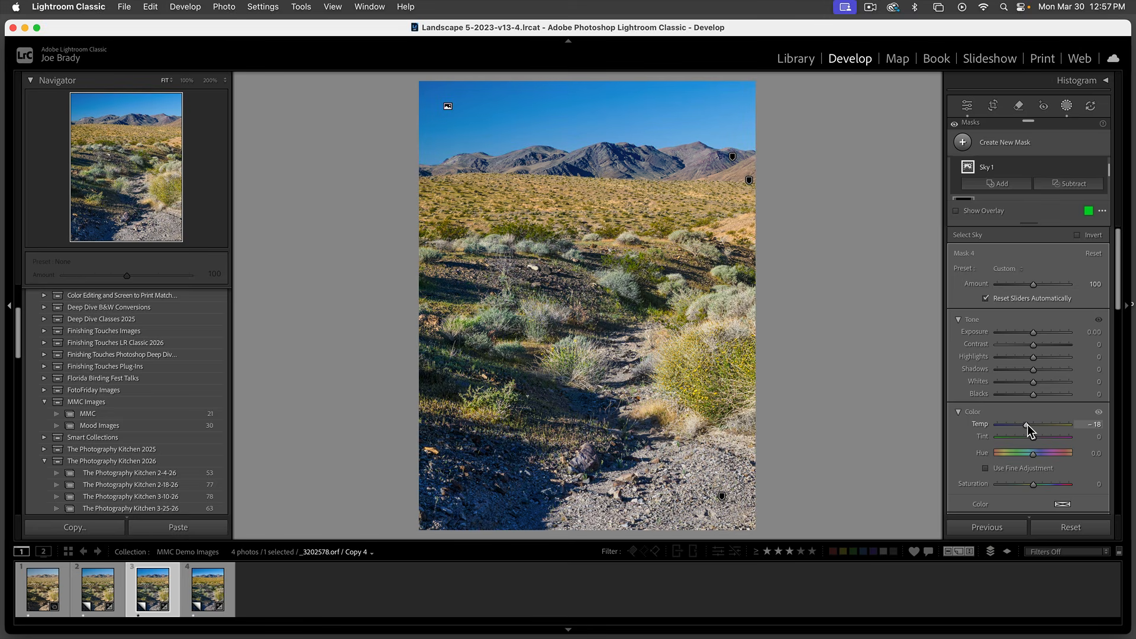
pyautogui.press('Escape')
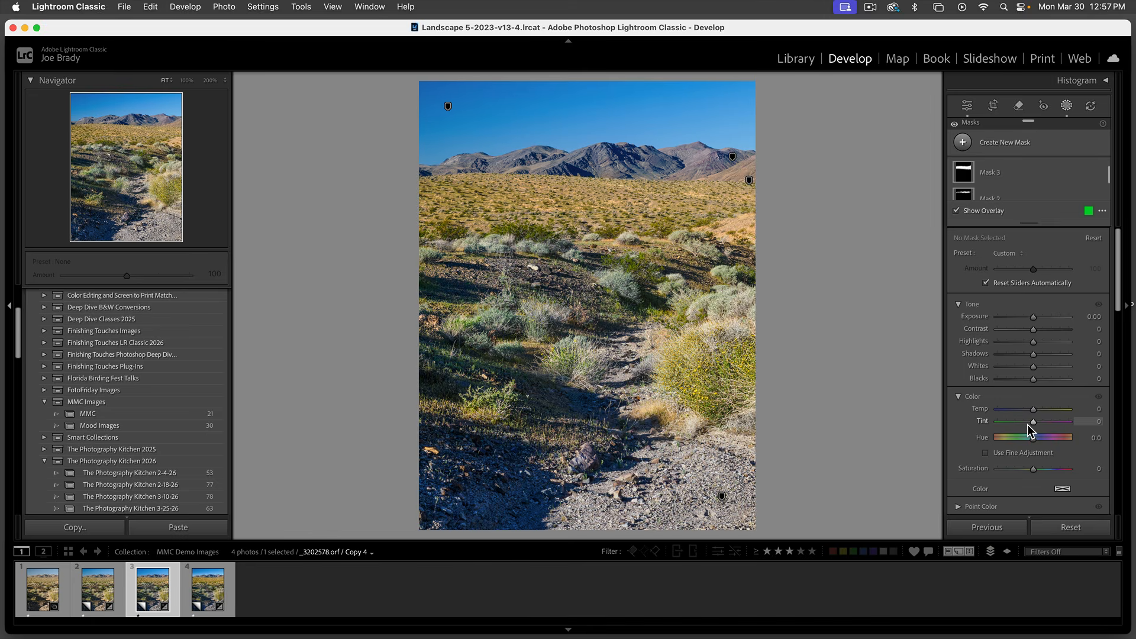
pyautogui.press('Escape')
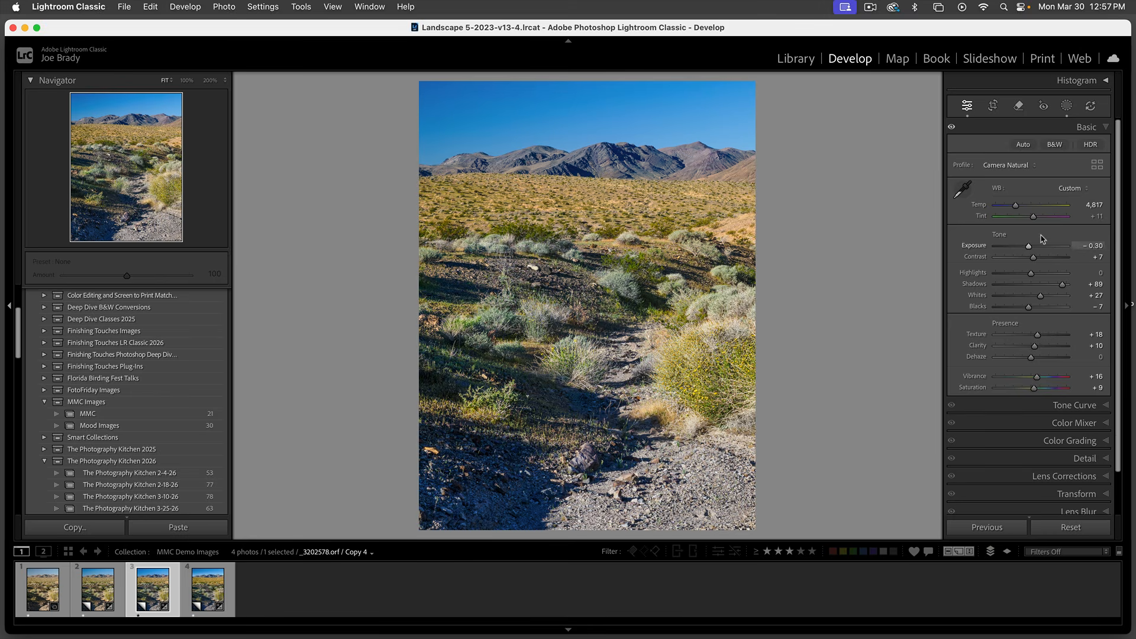
# Add a linear gradient mask fading from the mountains' base up into the sky, and intersect it with a sky selection.
pyautogui.click(1066, 106)
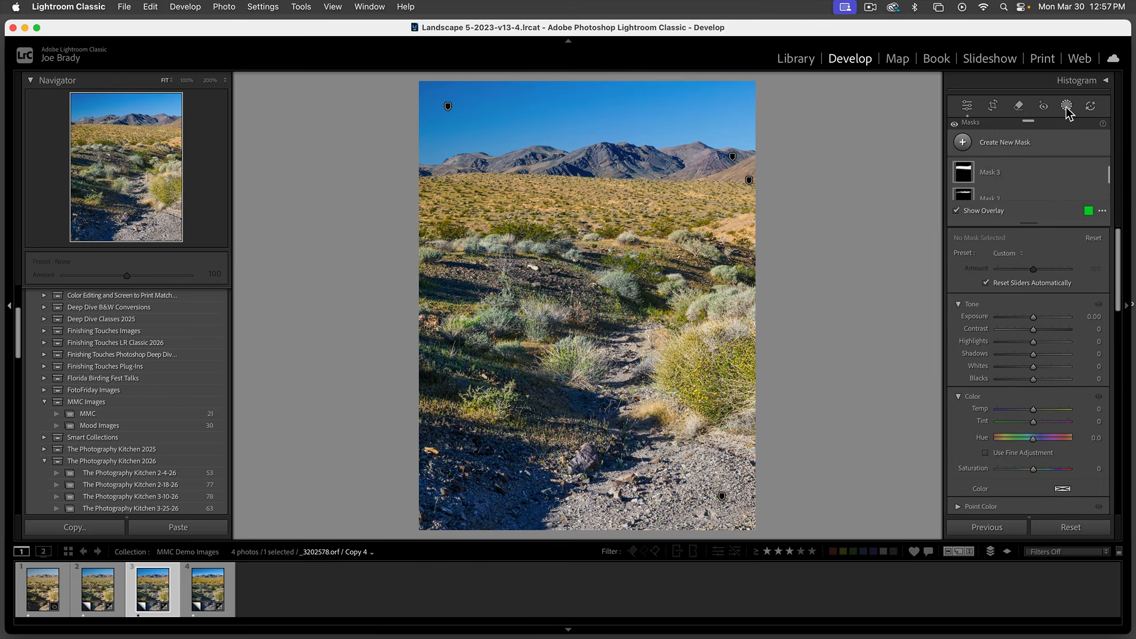
pyautogui.click(1021, 143)
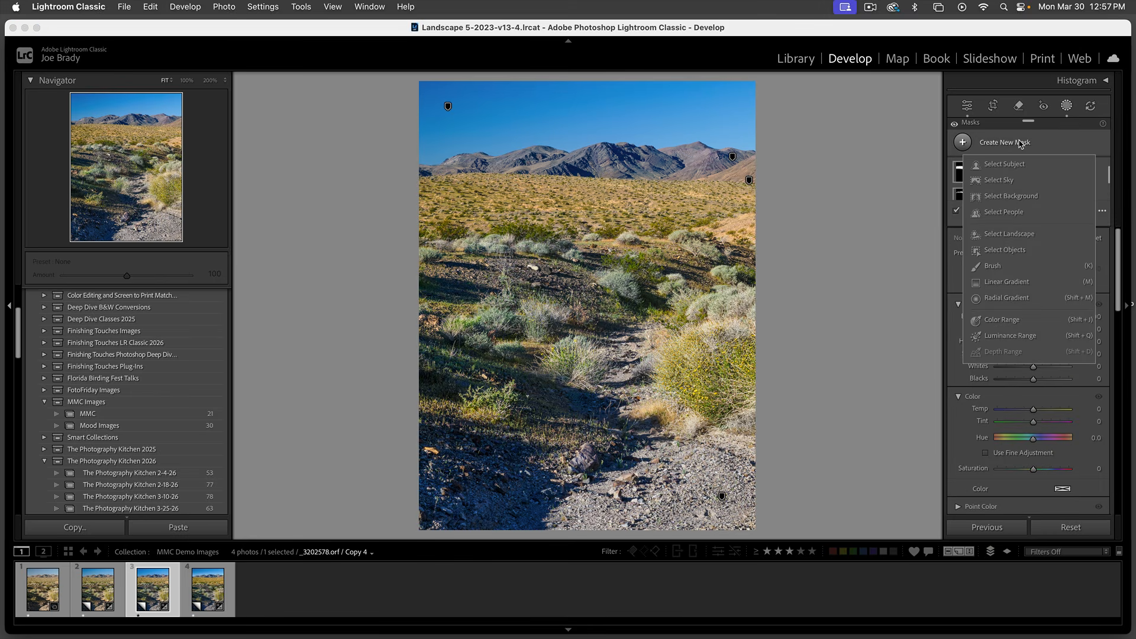
pyautogui.click(1017, 283)
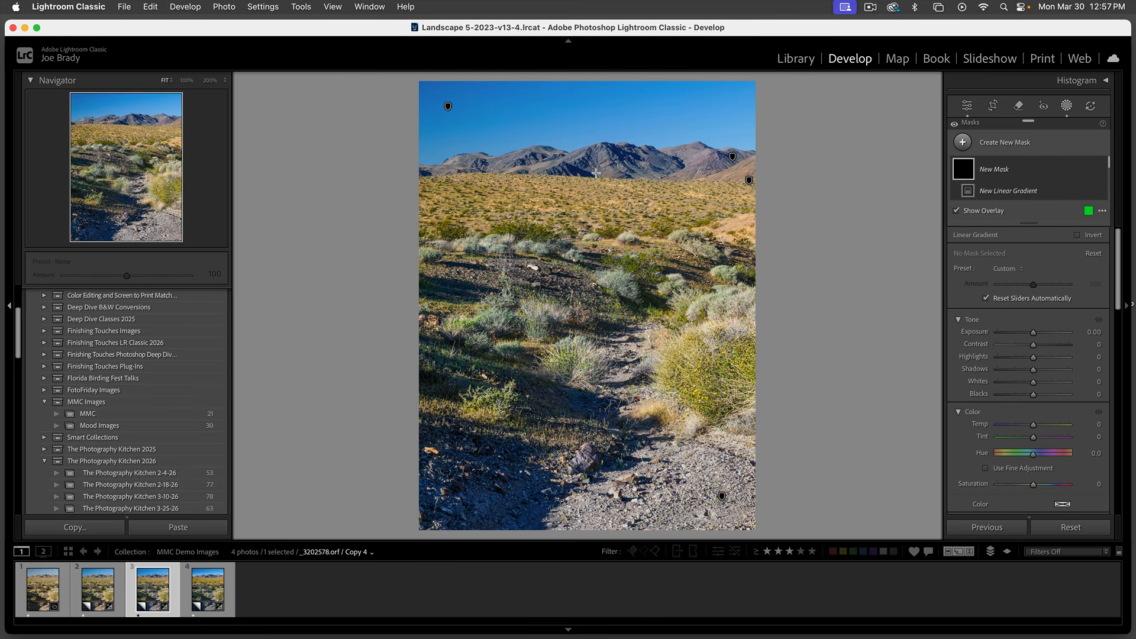
pyautogui.moveTo(594, 172); pyautogui.dragTo(594, 105)
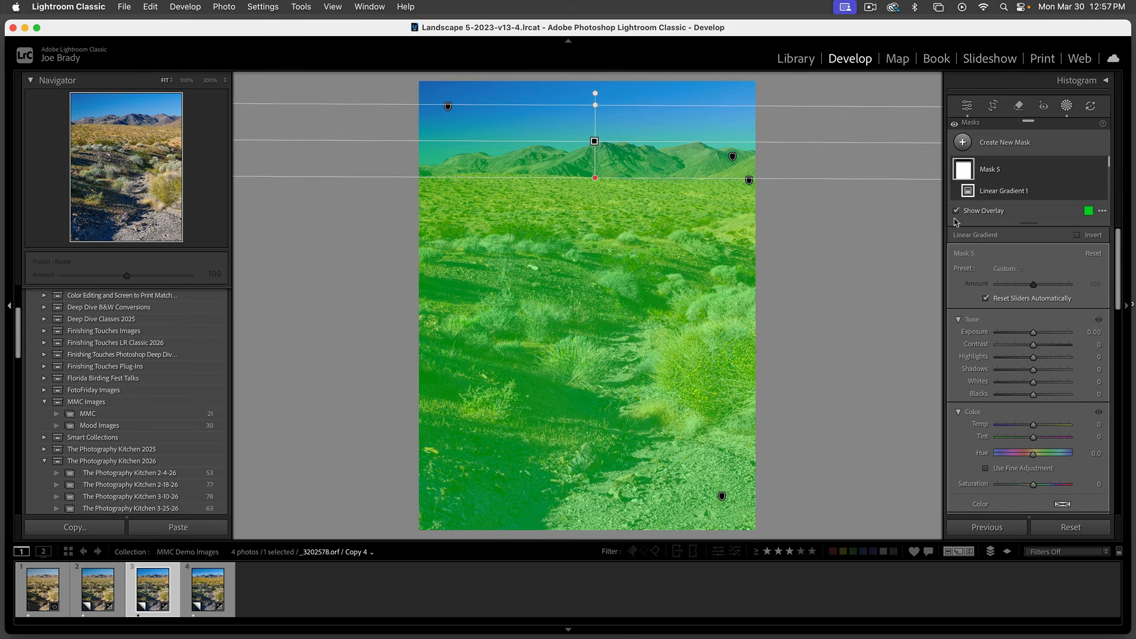
pyautogui.moveTo(1087, 170)
pyautogui.click(1089, 171)
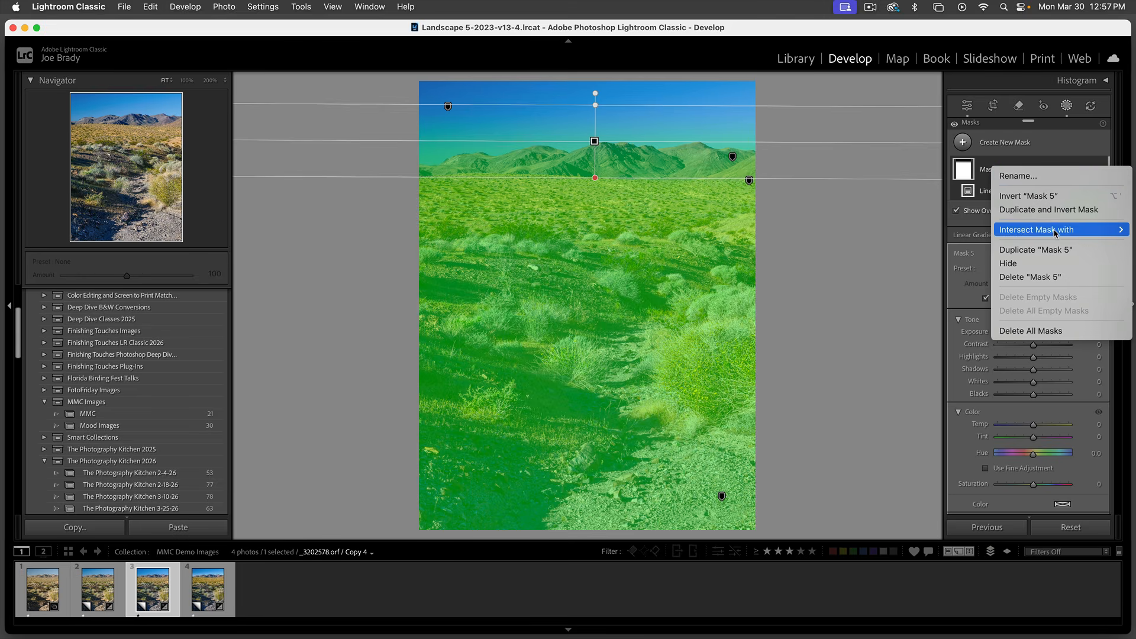
pyautogui.moveTo(1055, 233)
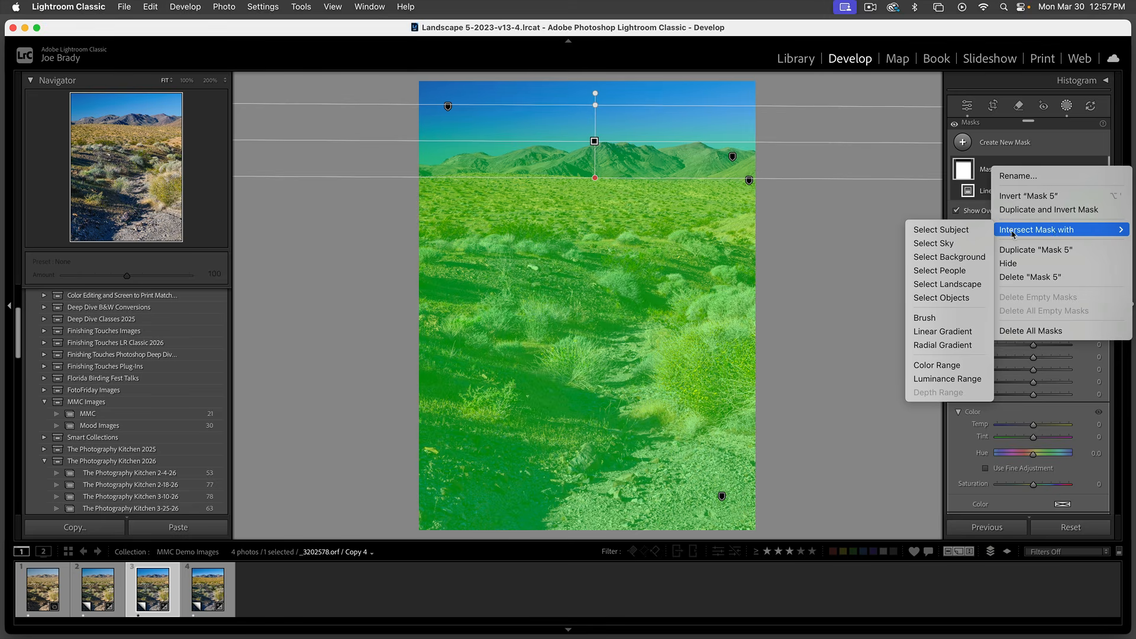
pyautogui.click(948, 244)
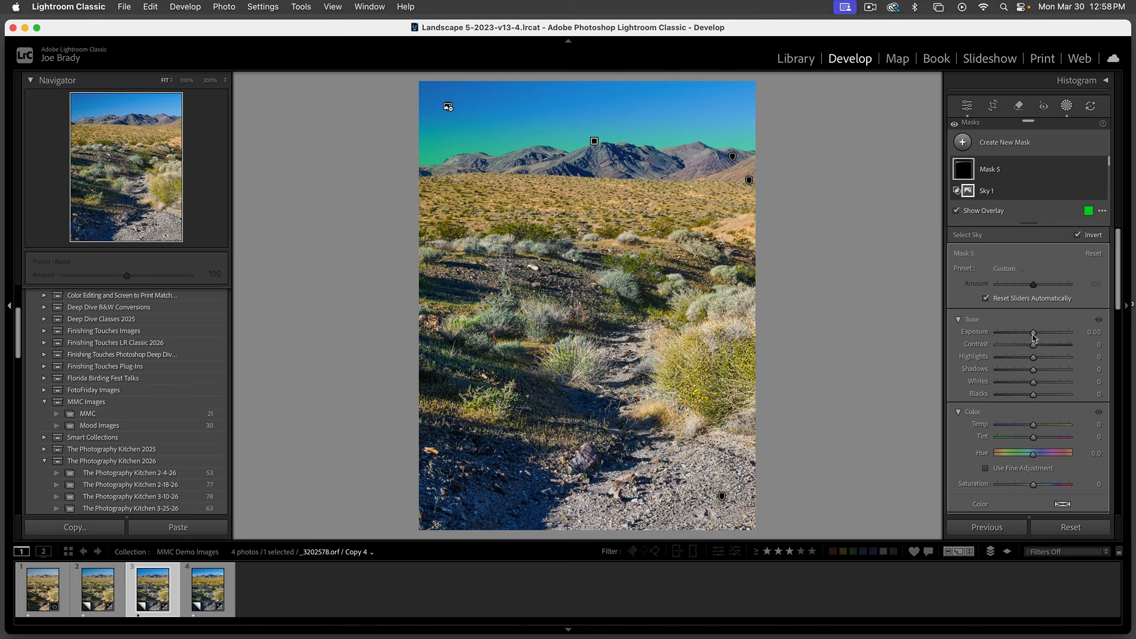
# Hide the mask overlay, set the horizon sky gradient's Exposure to 0.91, and close the masking tool.
pyautogui.press('o')
pyautogui.moveTo(1034, 336); pyautogui.dragTo(1042, 335)
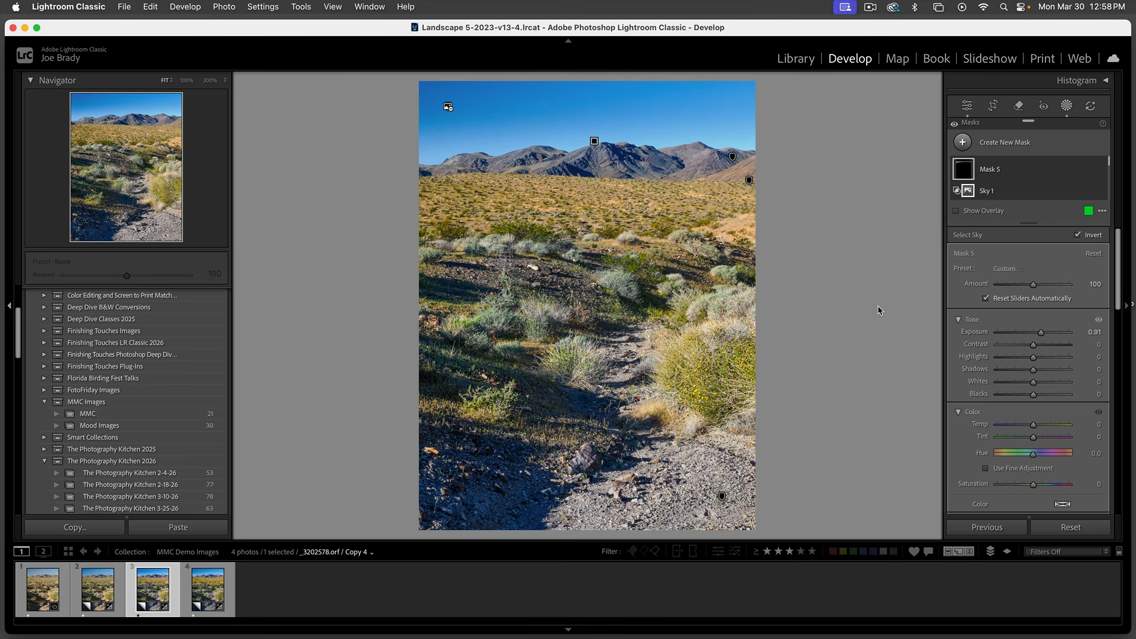
pyautogui.hotkey('shift', 'w')
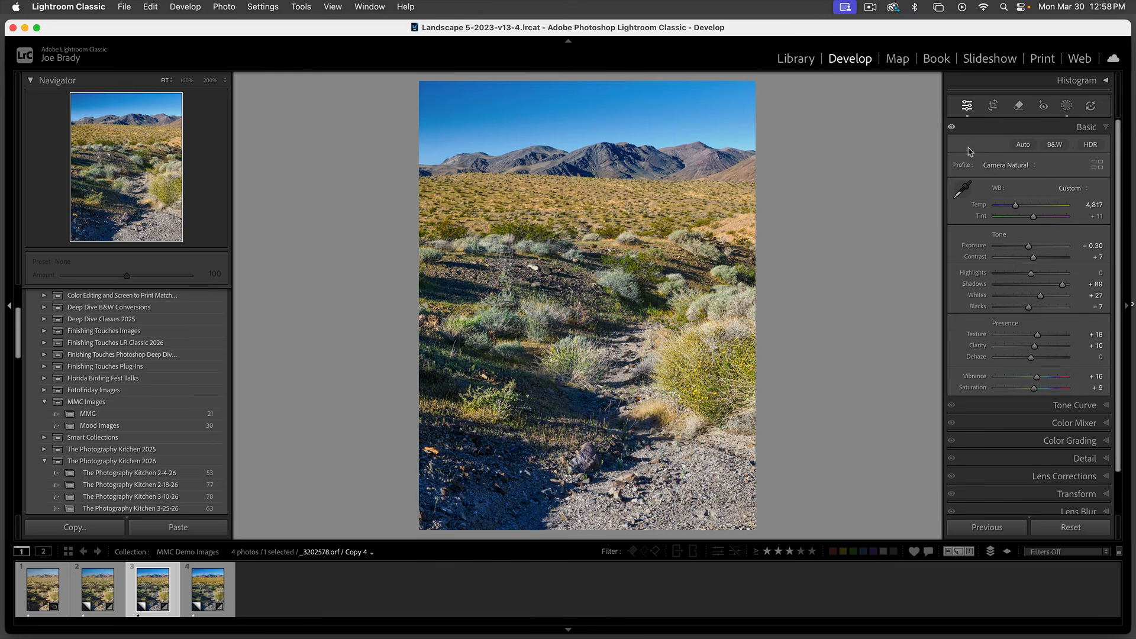
# Compare the photo with the Basic adjustments switched off and on.
pyautogui.click(952, 129)
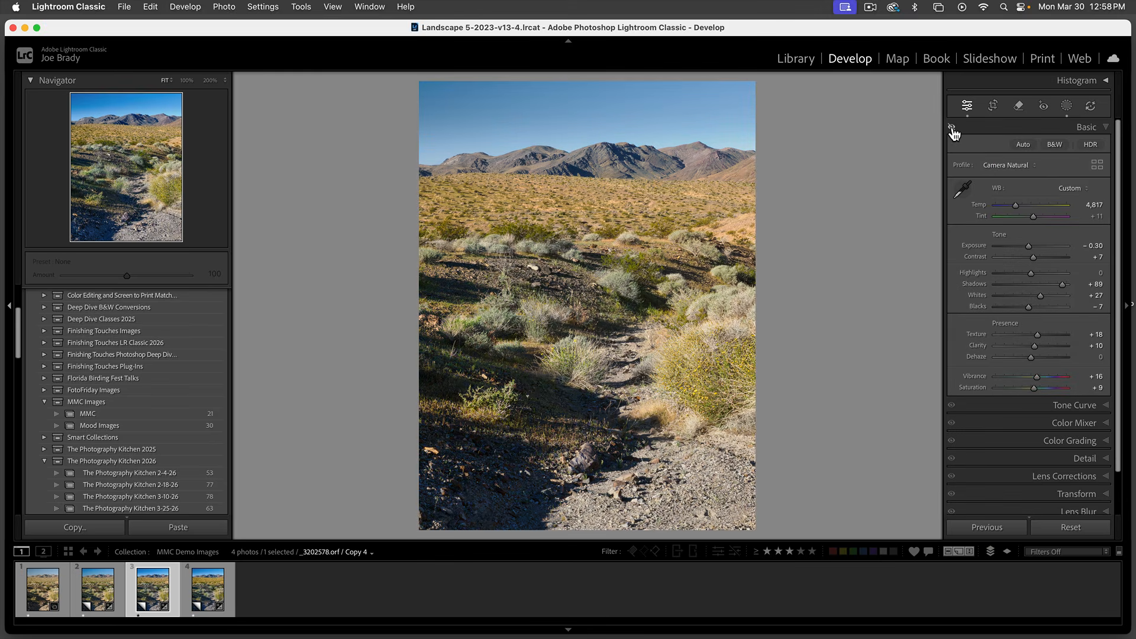
pyautogui.click(952, 129)
pyautogui.click(952, 128)
pyautogui.click(952, 129)
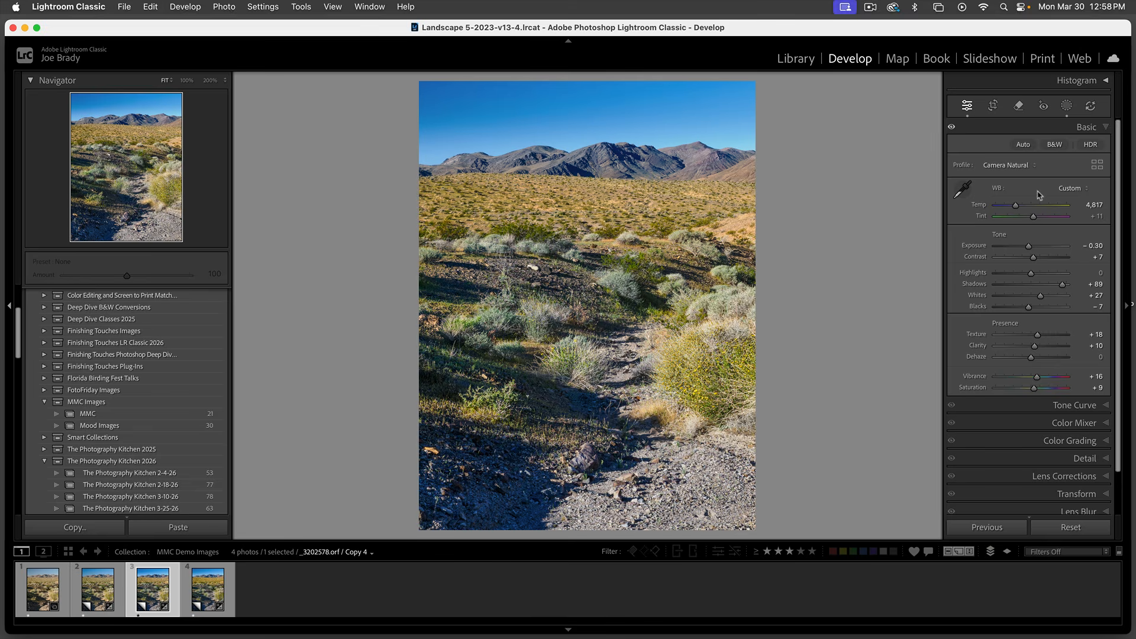
# Paint a new brush mask without Auto Mask over the bright right-edge shrubs, the gravel along the lower-right edge and the sunlit slope above.
pyautogui.click(1065, 107)
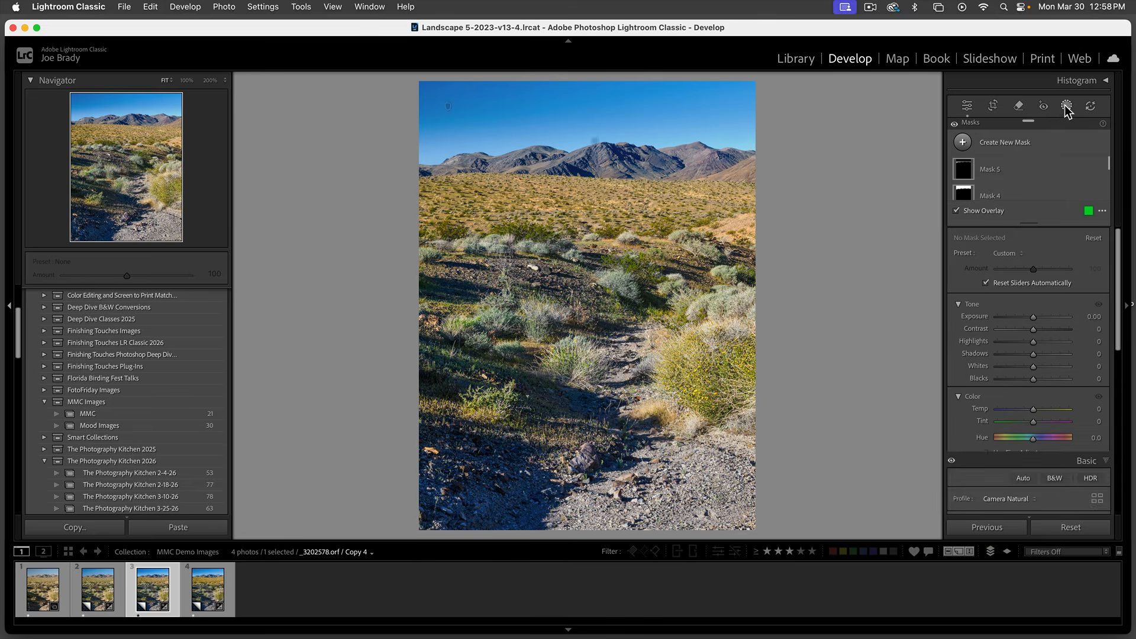
pyautogui.click(1015, 142)
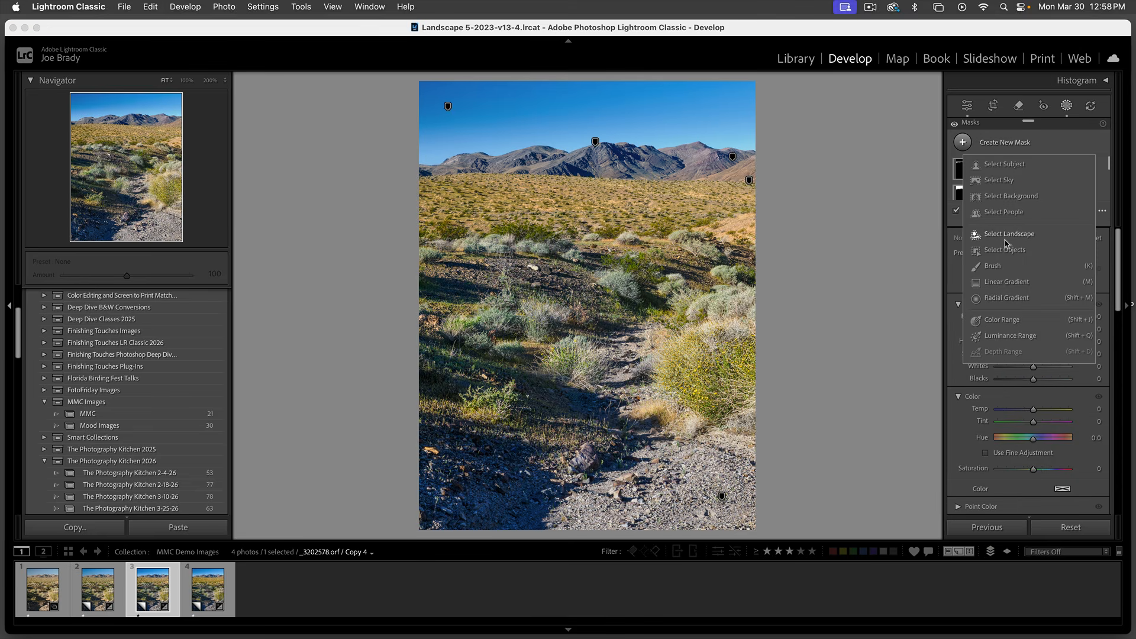
pyautogui.click(1004, 266)
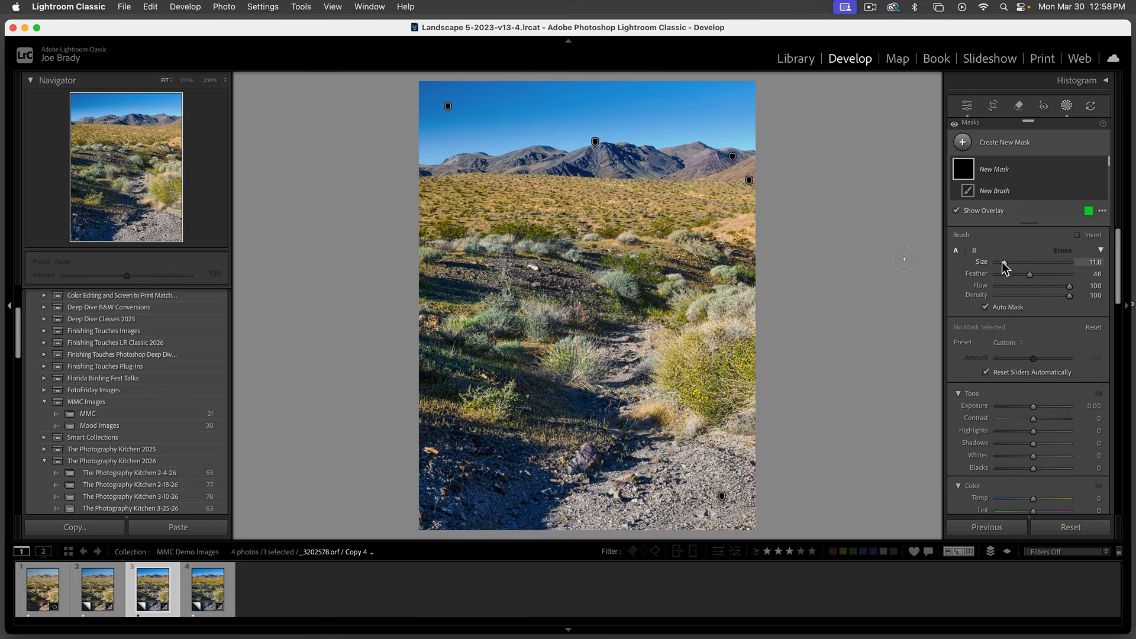
pyautogui.click(986, 308)
pyautogui.moveTo(740, 285)
pyautogui.mouseDown()
pyautogui.moveTo(734, 350)
pyautogui.moveTo(713, 391)
pyautogui.moveTo(686, 367)
pyautogui.moveTo(654, 378)
pyautogui.moveTo(748, 406)
pyautogui.moveTo(749, 501)
pyautogui.moveTo(669, 532)
pyautogui.moveTo(544, 533)
pyautogui.moveTo(669, 529)
pyautogui.moveTo(745, 430)
pyautogui.mouseUp()
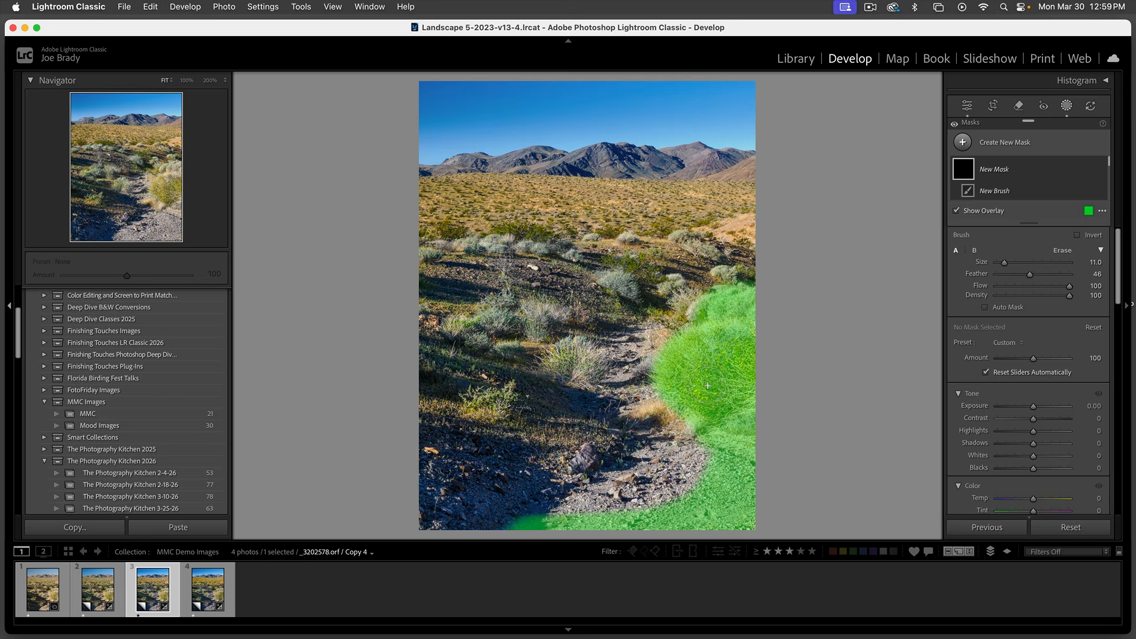
pyautogui.moveTo(700, 352); pyautogui.dragTo(676, 326)
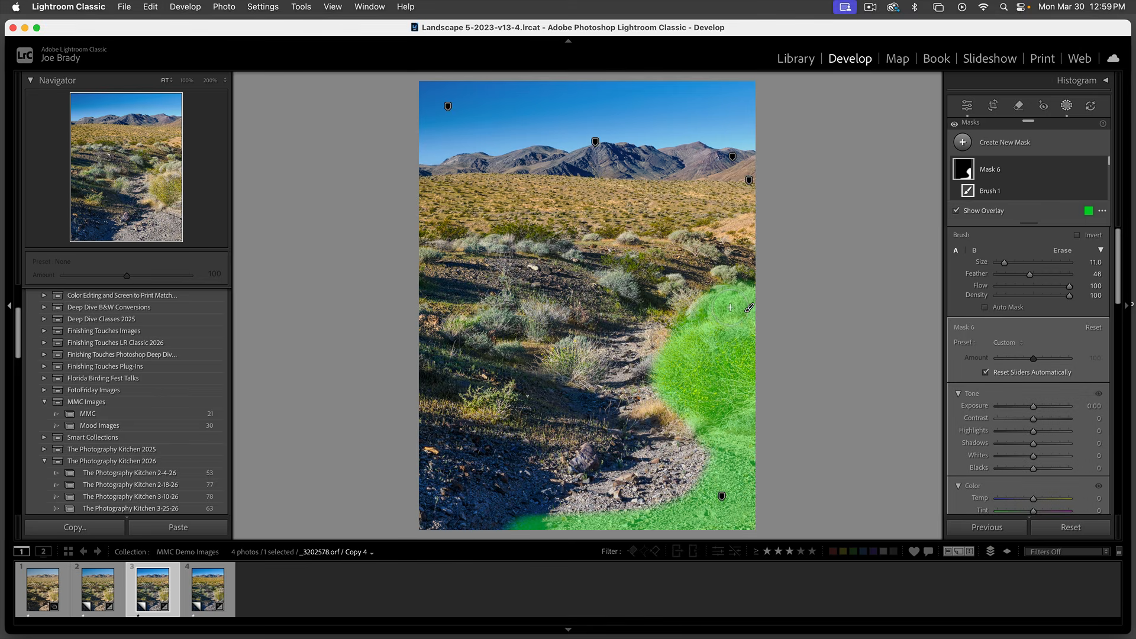
pyautogui.moveTo(723, 242); pyautogui.dragTo(760, 240)
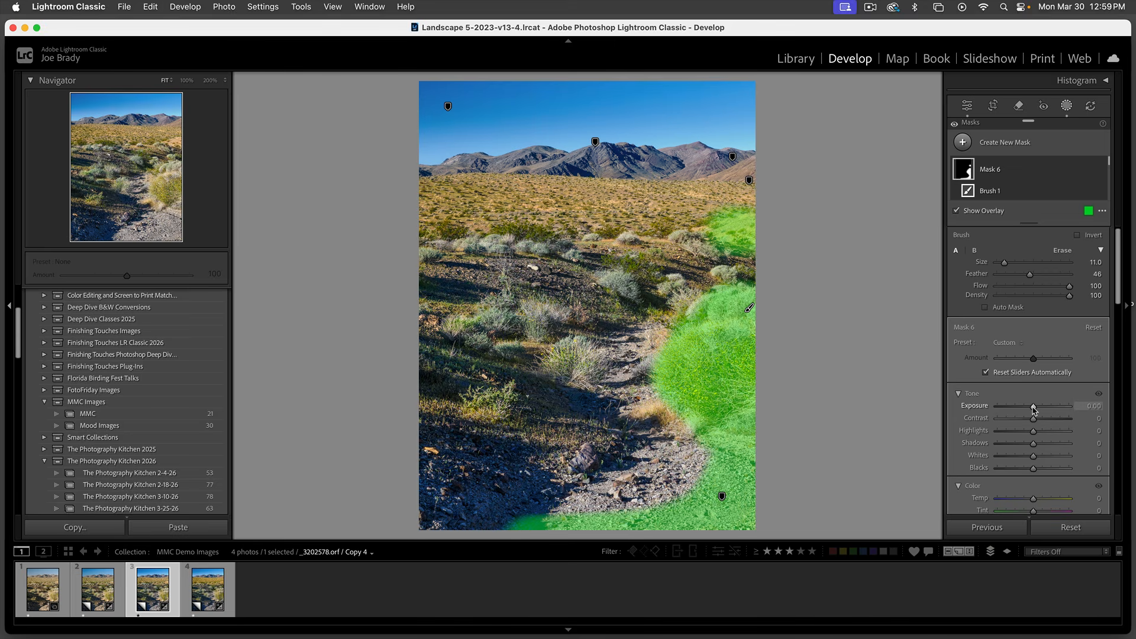
# Hide the mask overlay, set the edge brush mask's Exposure to -0.29, and close the masking tool.
pyautogui.press('o')
pyautogui.moveTo(1034, 411); pyautogui.dragTo(1031, 408)
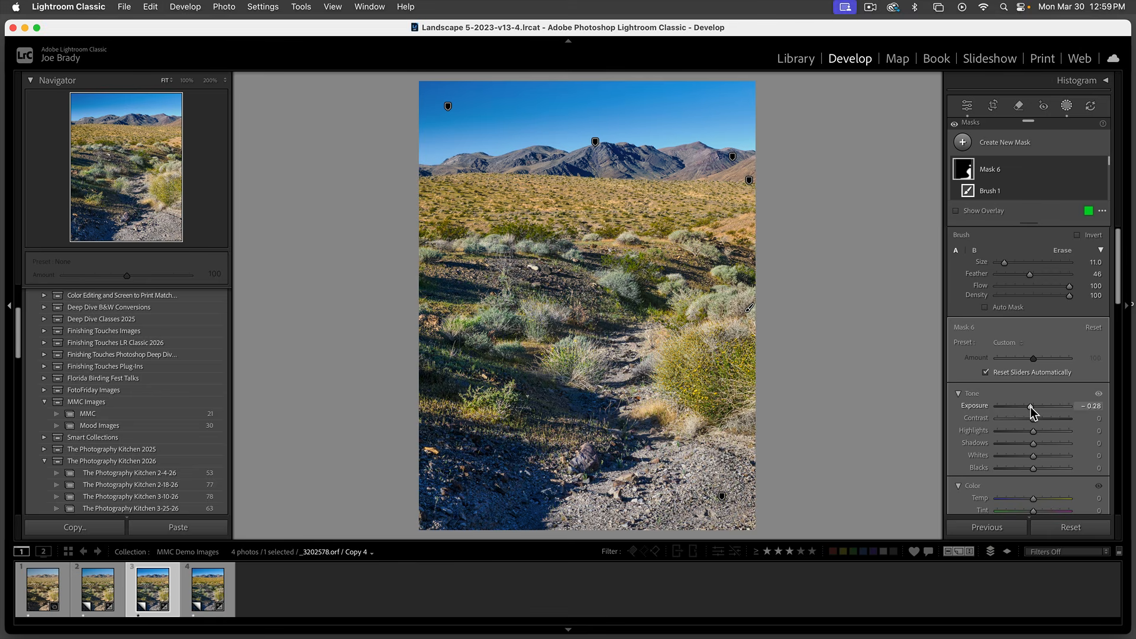
pyautogui.moveTo(1031, 407); pyautogui.dragTo(1031, 406)
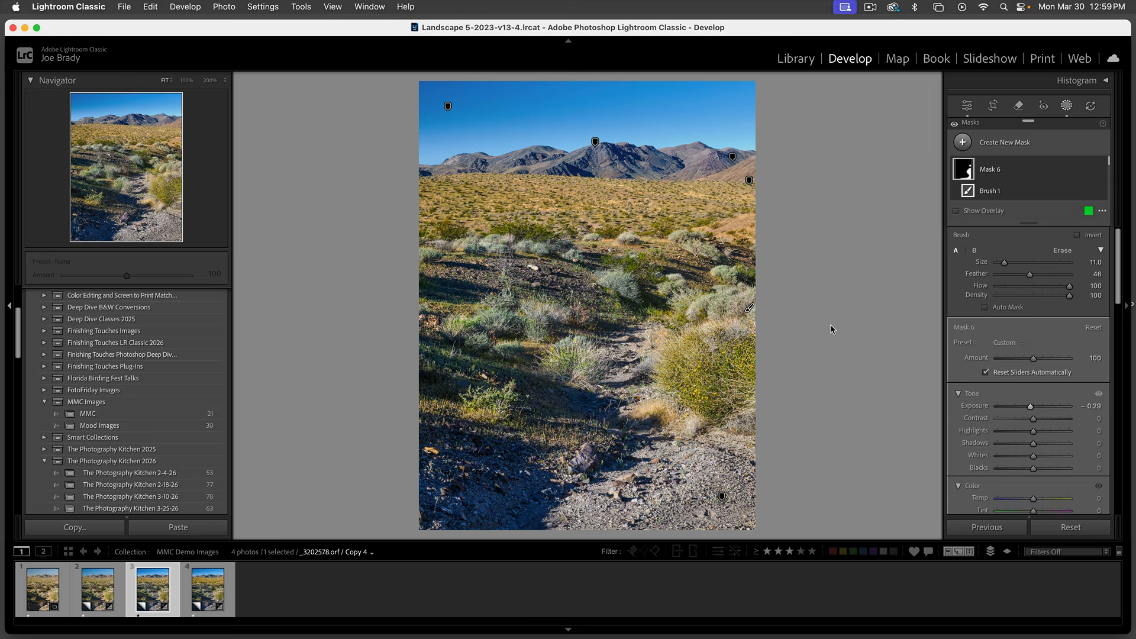
pyautogui.hotkey('shift', 'w')
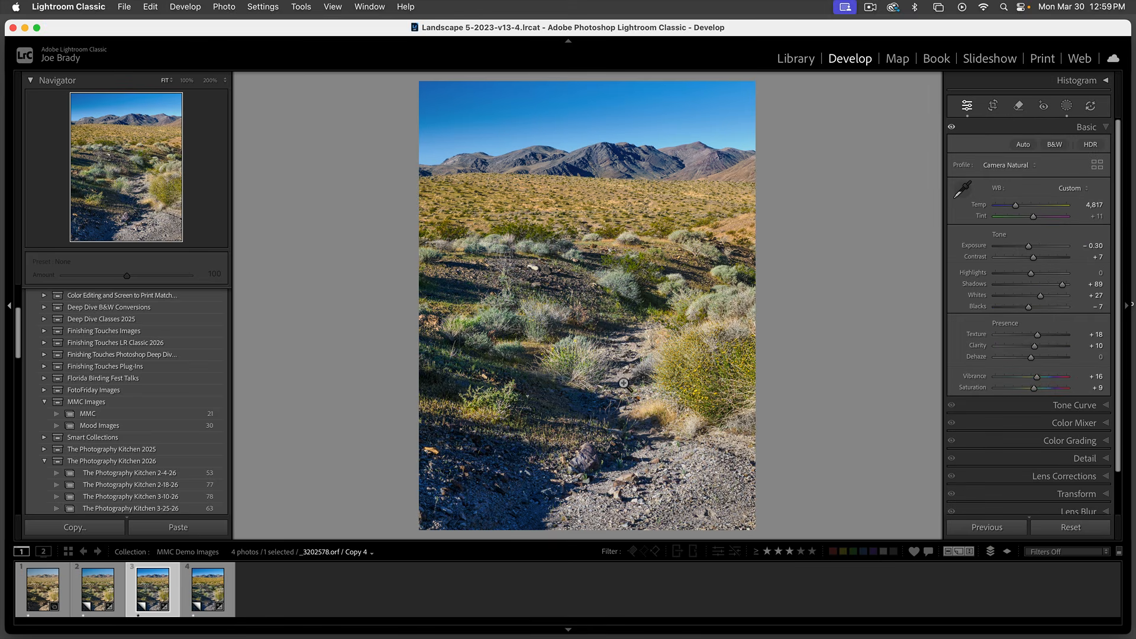
# Select the second and third photo copies and compare them by switching between them in full-screen view.
pyautogui.click(99, 589)
pyautogui.keyDown('super'); pyautogui.click(165, 592); pyautogui.keyUp('super')
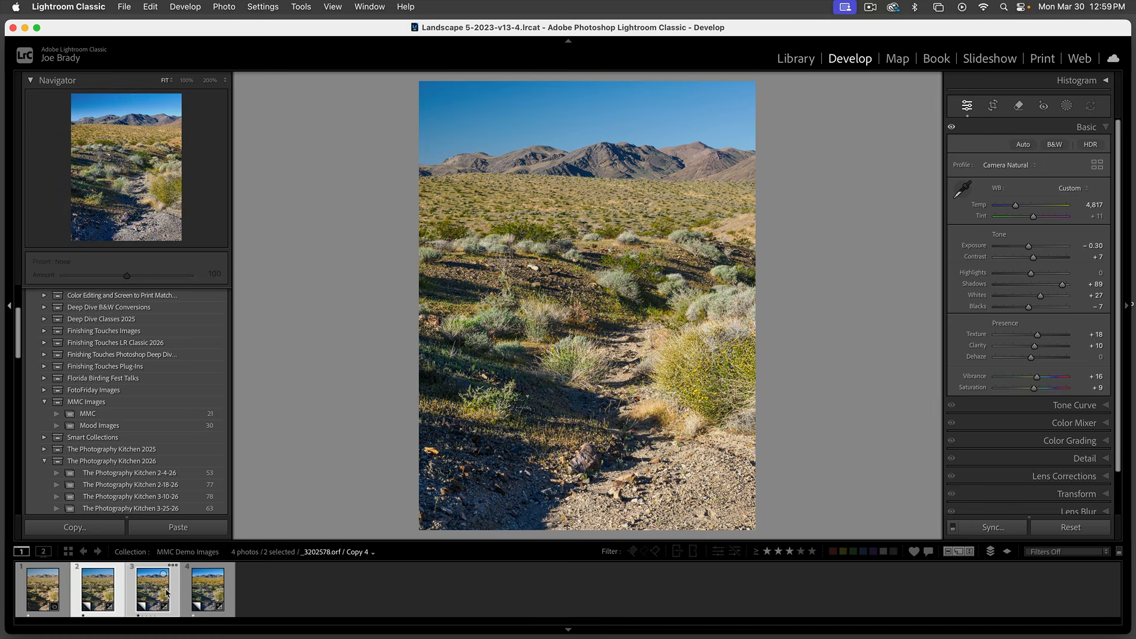
pyautogui.press('f')
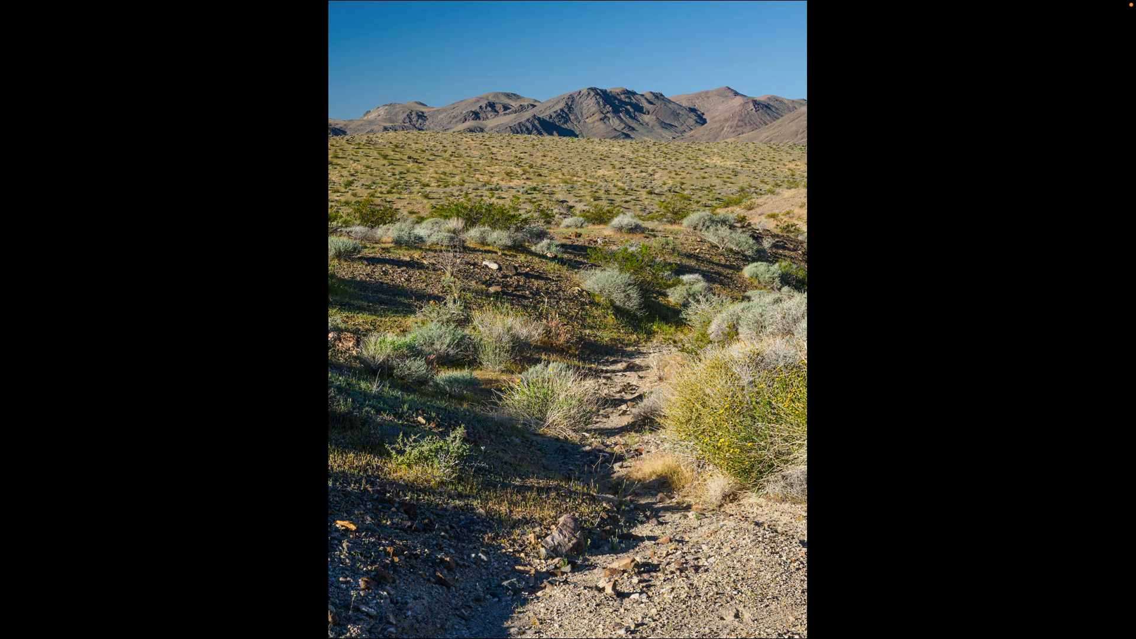
pyautogui.press('Right')
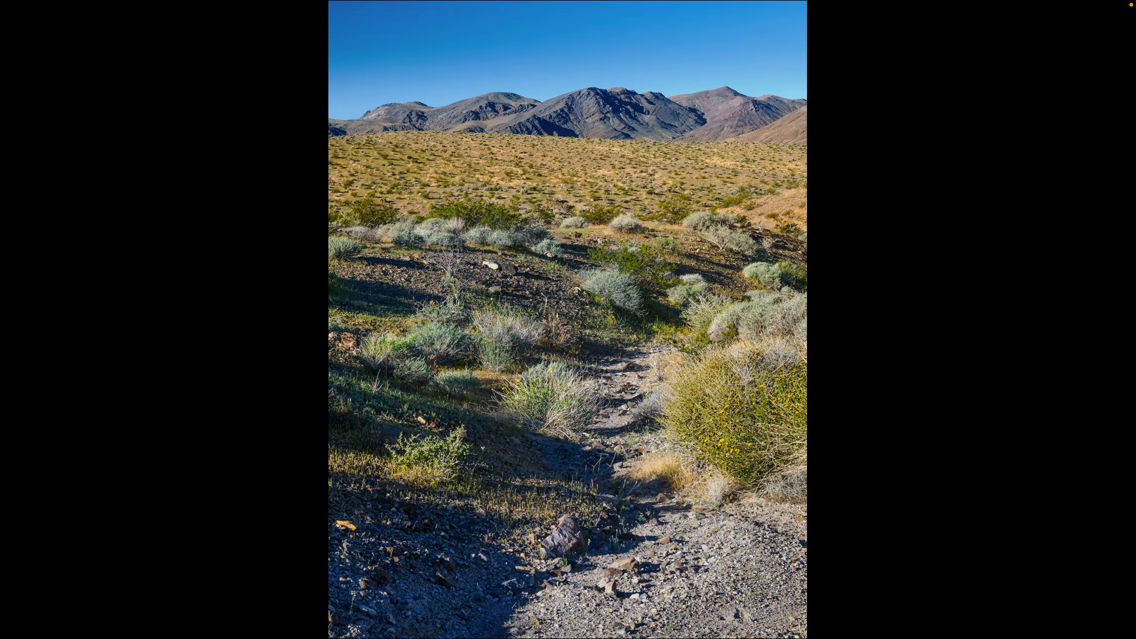
pyautogui.press('Left')
pyautogui.press('Right')
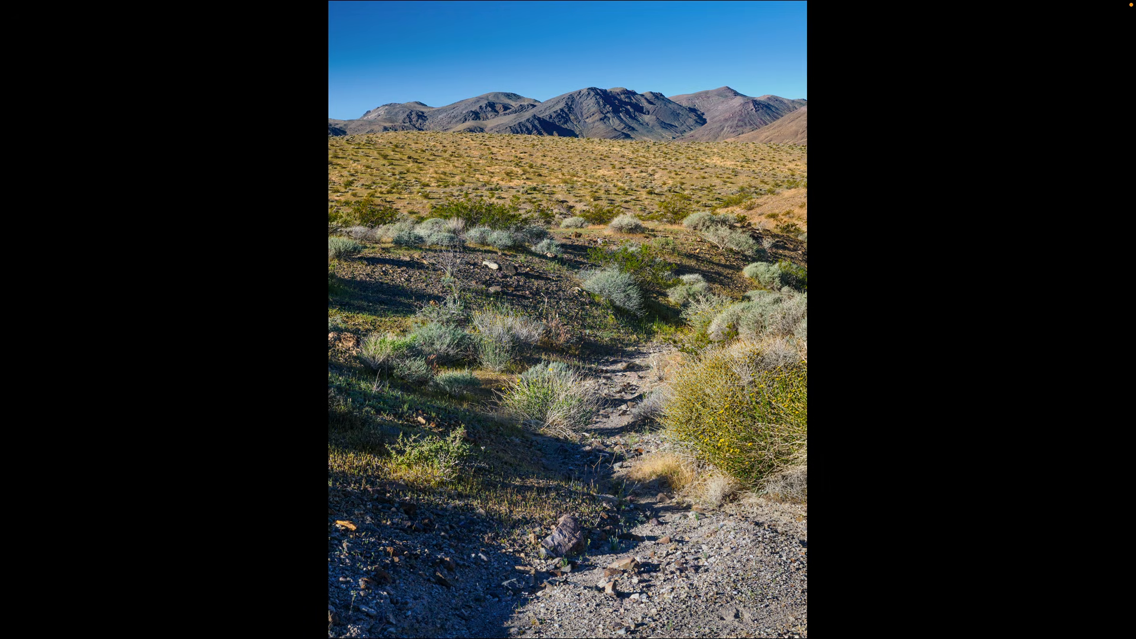